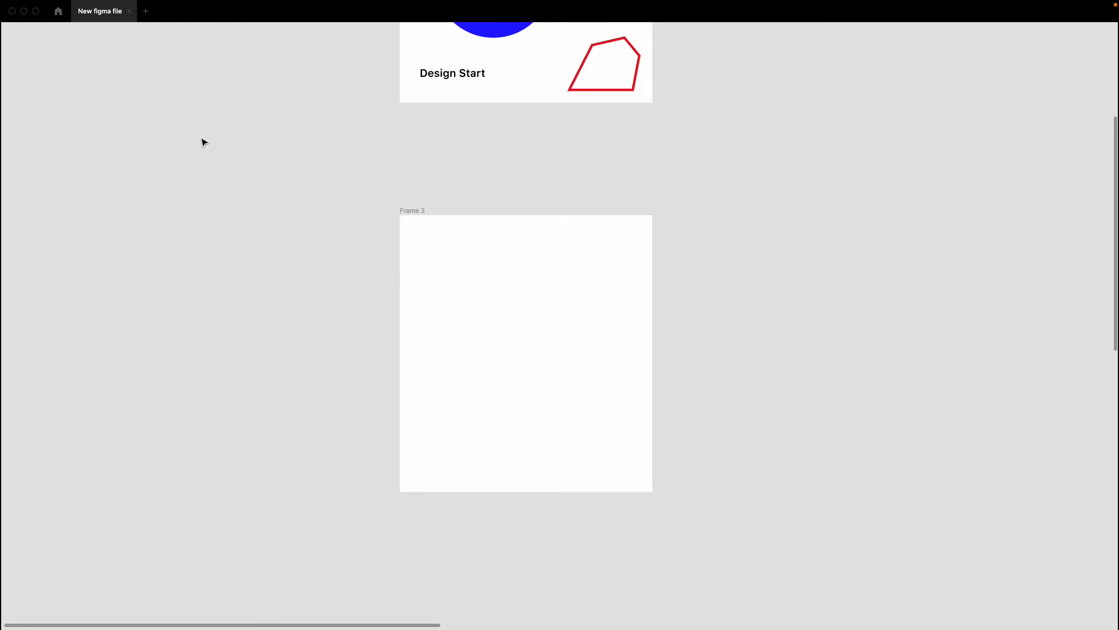
Show the interface, draw a square about 496 × 496 inside Frame 3, and add a drop shadow effect to it.
key("super+backslash")
scroll(216, 157, "down", 1)
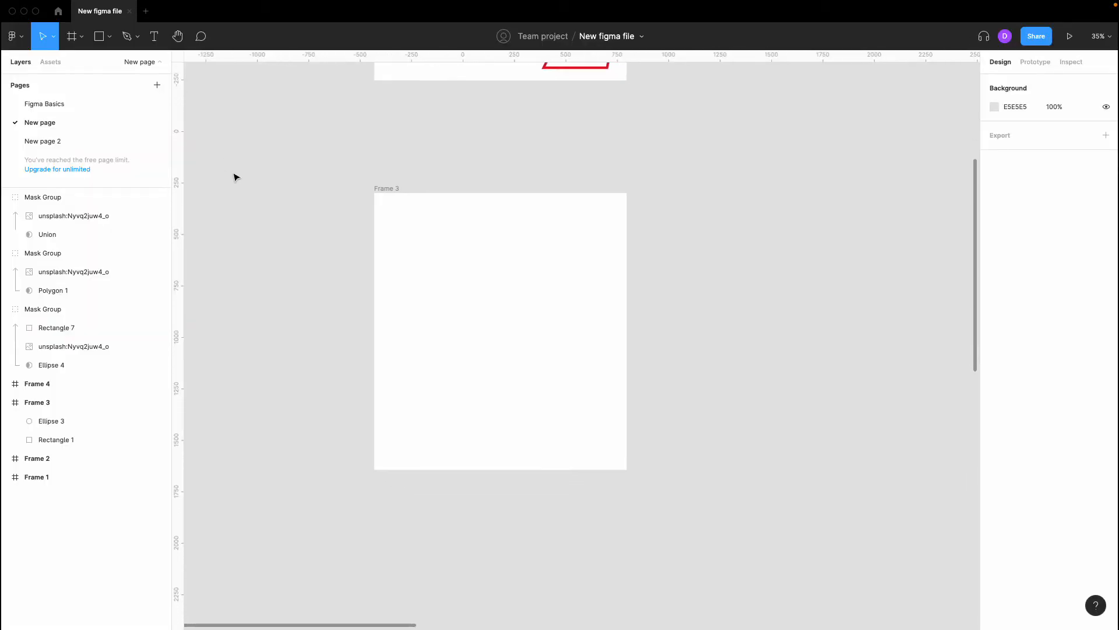
left_click(99, 36)
left_click_drag(393, 207, 494, 309)
left_click(457, 162)
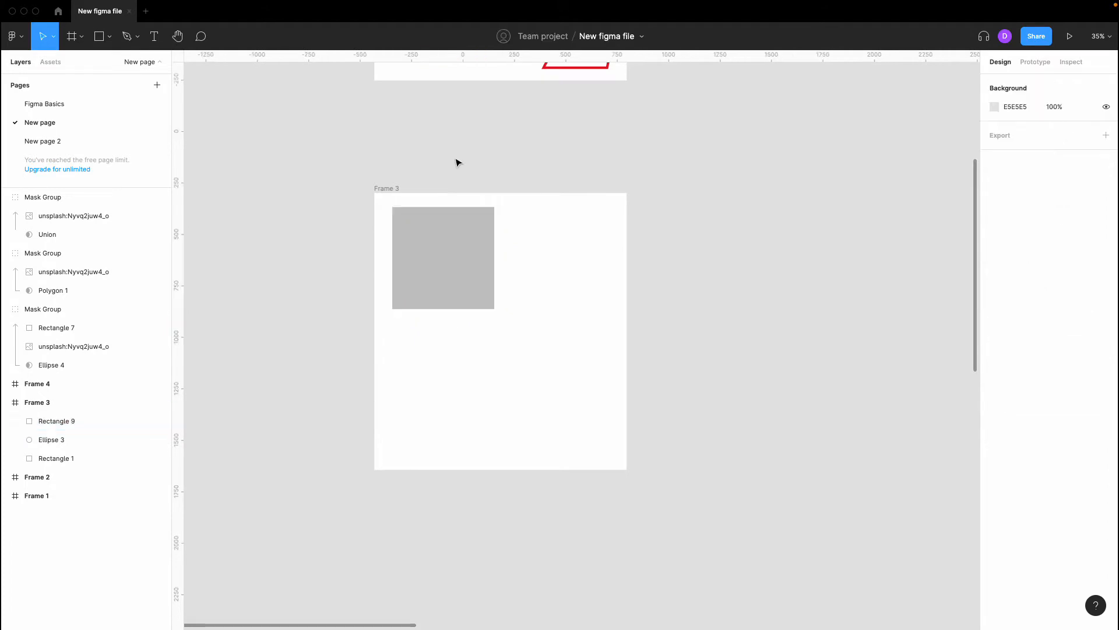
left_click(423, 219)
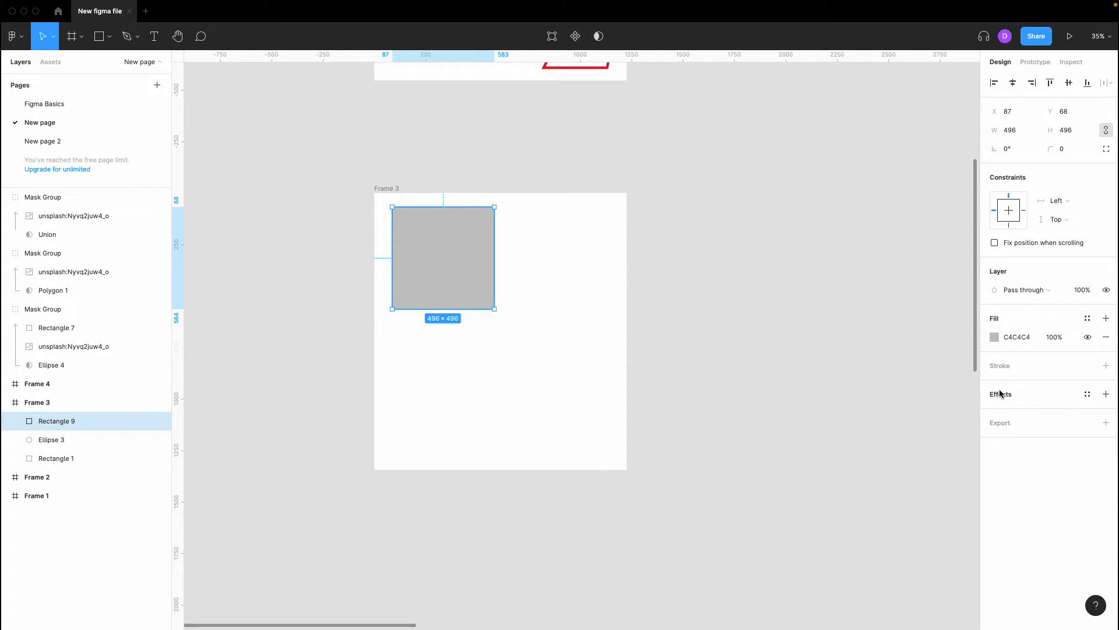
left_click(1110, 394)
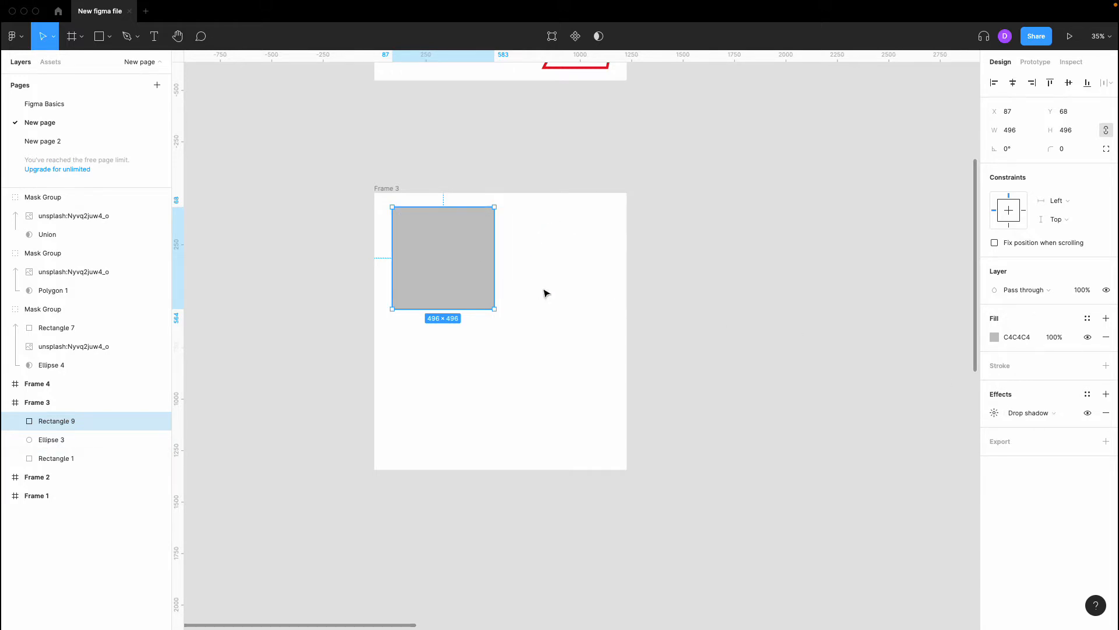
Delete the leftover Ellipse 3 and Rectangle 1 from Frame 3.
left_click(505, 287)
left_click(551, 266, "shift")
key("Delete")
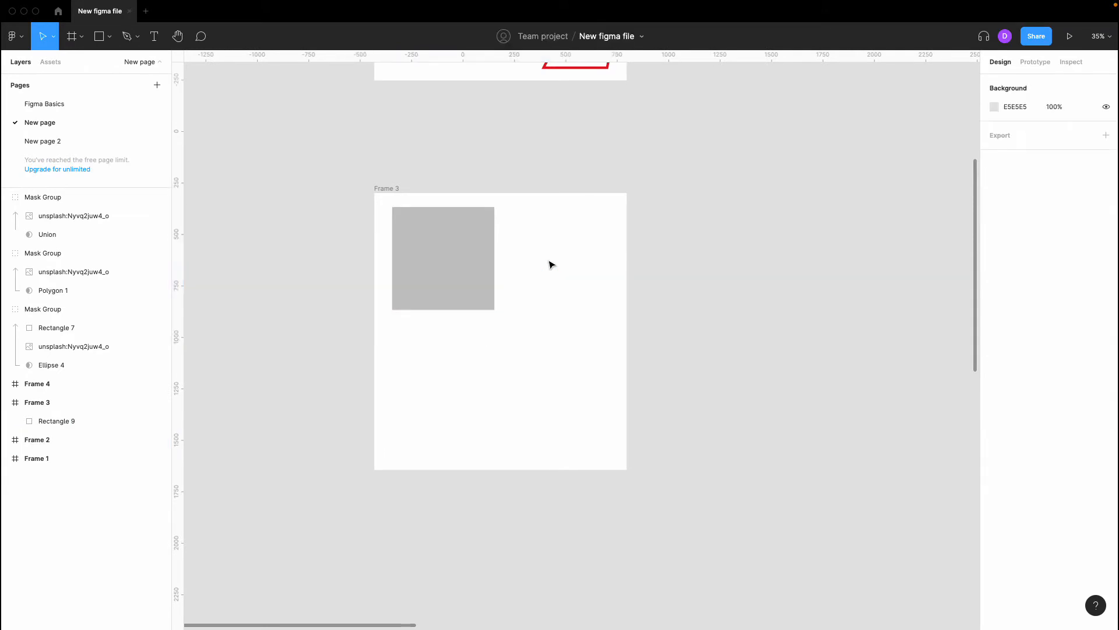
Set the blur of the square's drop shadow to 14.
left_click(490, 269)
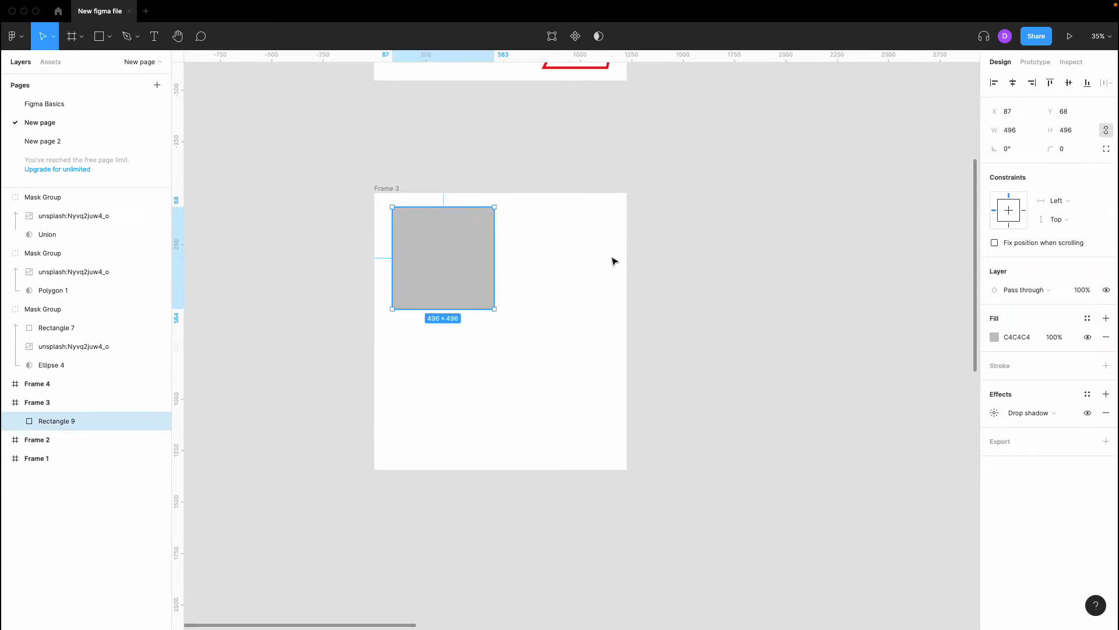
left_click(995, 414)
left_click(918, 444)
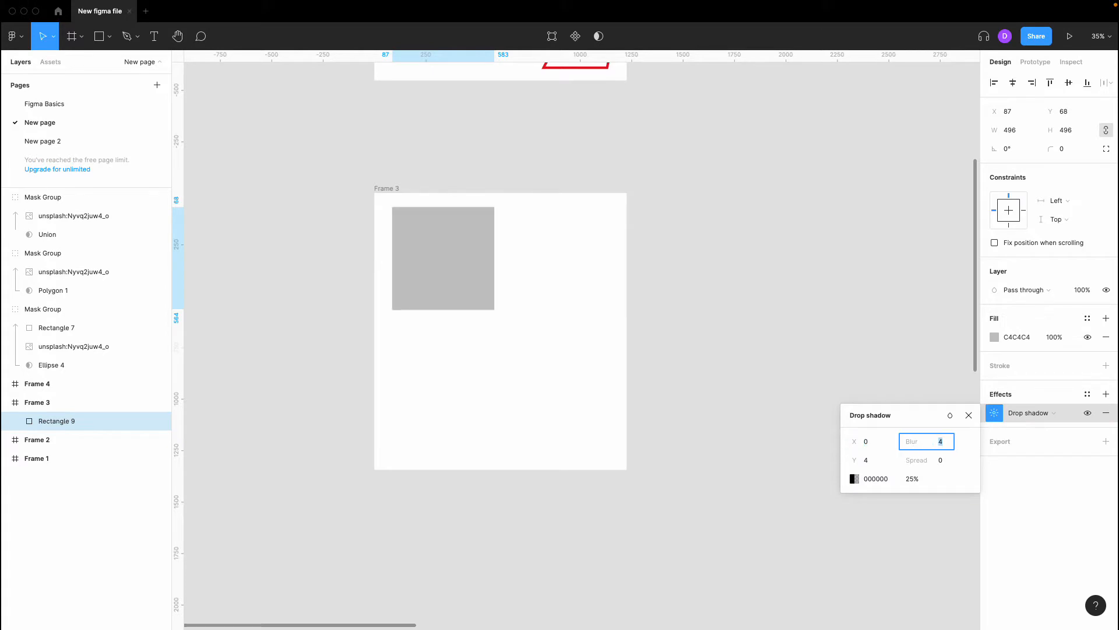
key("shift+Up")
left_click(878, 461)
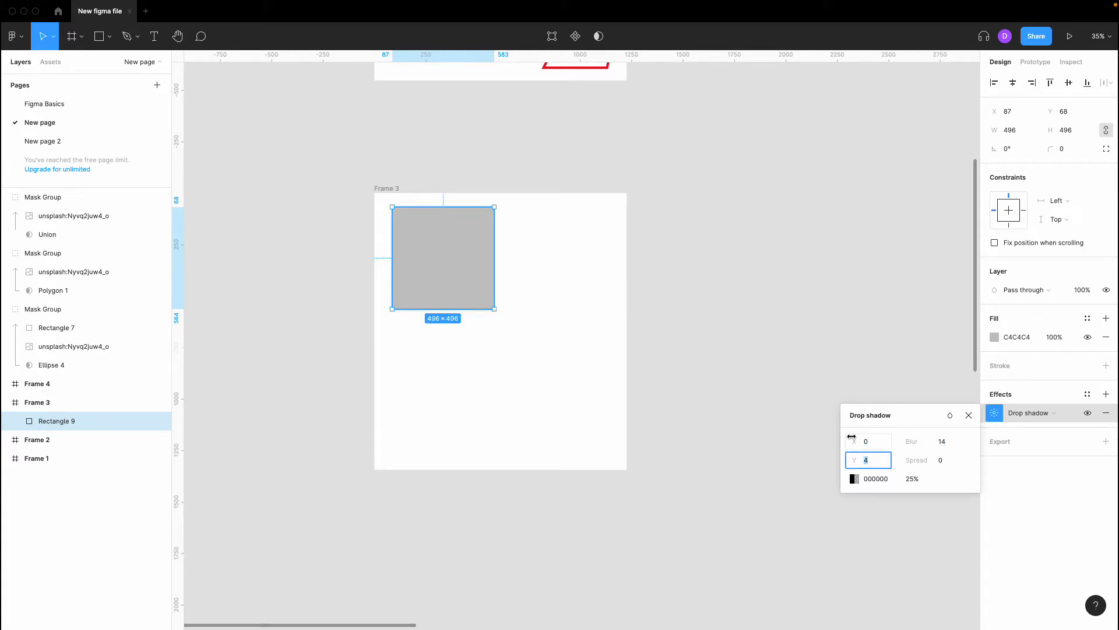
left_click(789, 437)
scroll(445, 275, "up", 5)
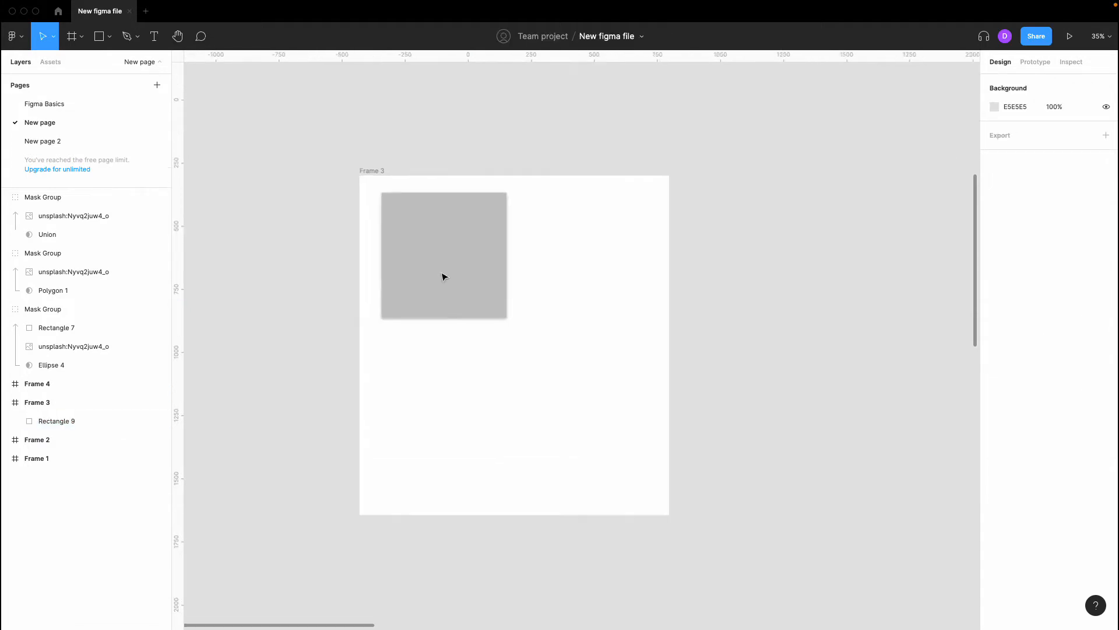
Change the square's fill colour to white, FFFFFF.
scroll(445, 276, "up", 2)
left_click(504, 341)
left_click(515, 344)
scroll(516, 343, "down", 2)
left_click(999, 341)
left_click(854, 499)
left_click(910, 211)
left_click(590, 324)
left_click(502, 322)
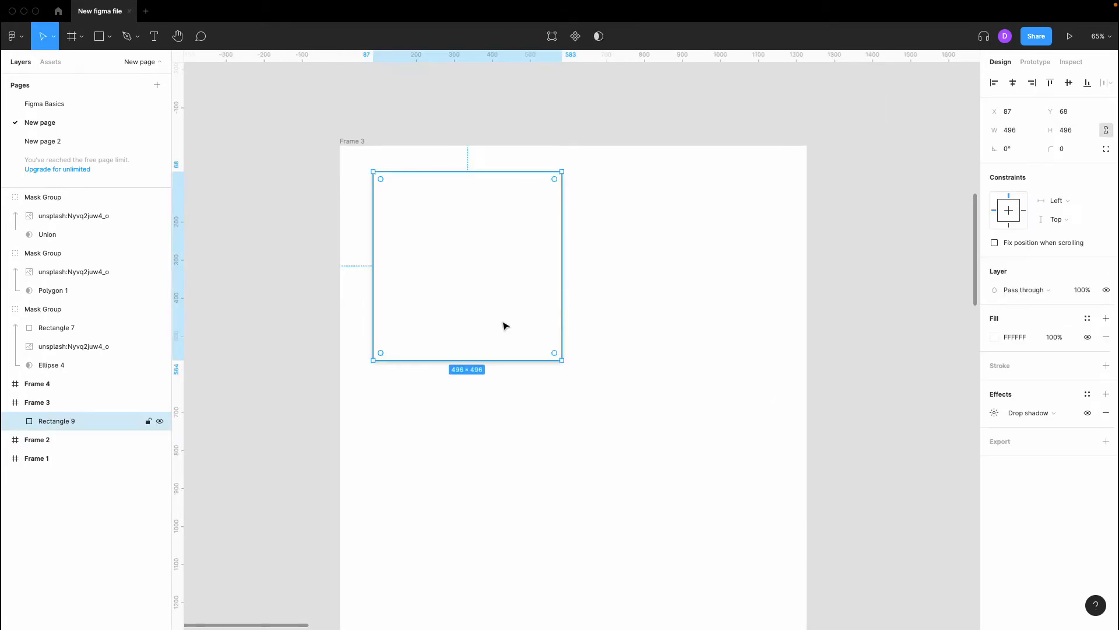
Try a Y offset of -6 on the square's drop shadow and restore it to 4.
left_click(987, 413)
left_click(631, 384)
scroll(505, 343, "up", 4)
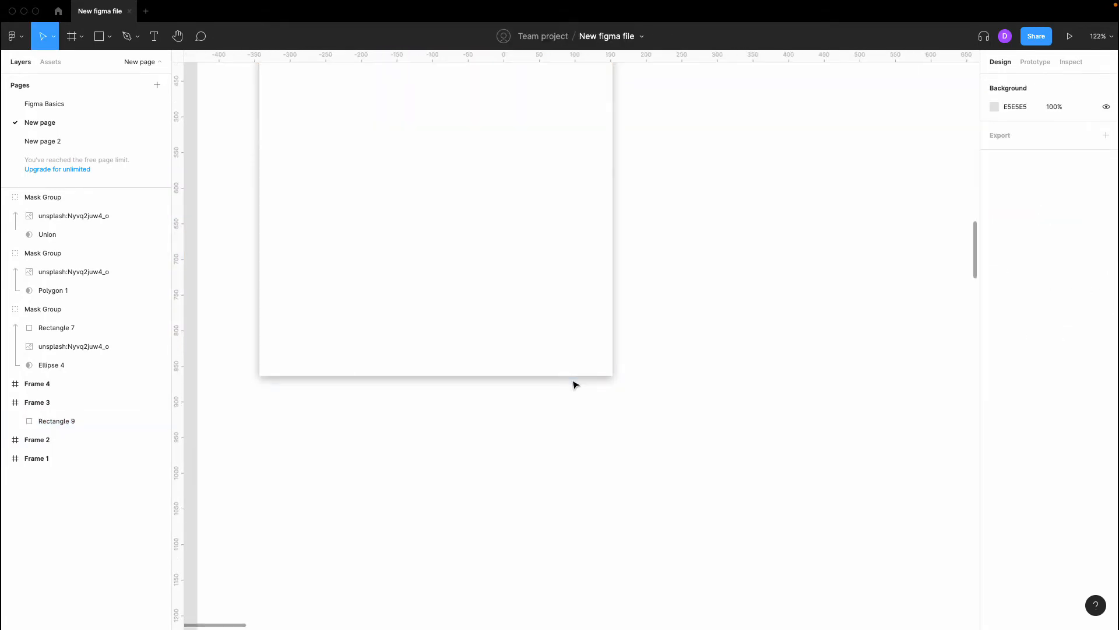
left_click(556, 309)
left_click(995, 412)
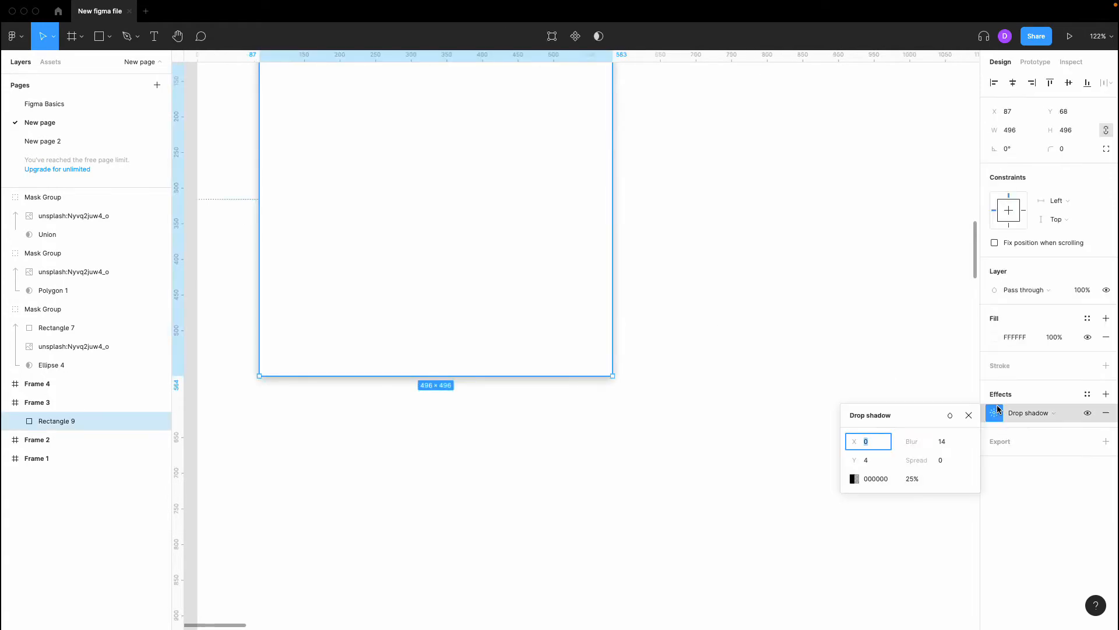
left_click(881, 463)
scroll(780, 478, "down", 3)
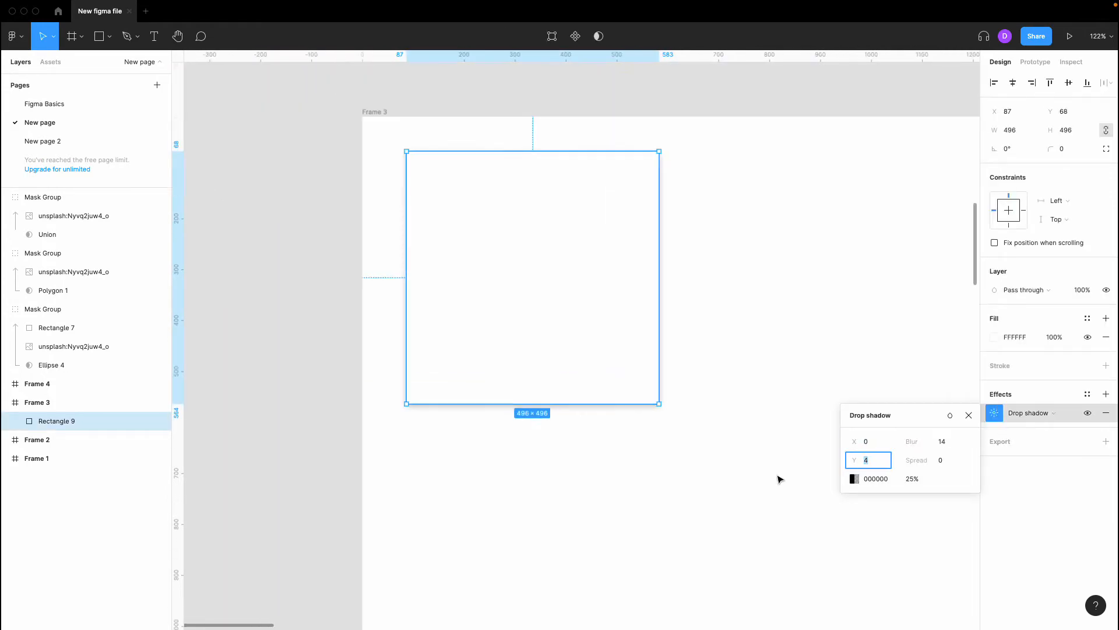
key("shift+Down")
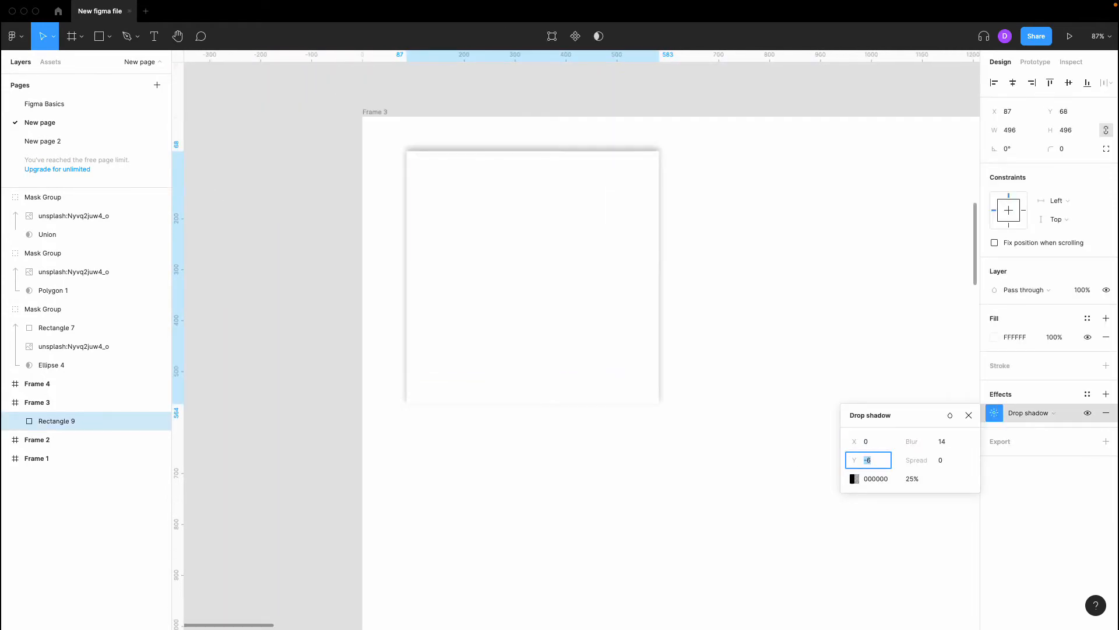
key("shift+Up")
Try X offsets of 10 and -10 on the square's drop shadow and return the offset to 0.
left_click(877, 443)
key("shift+Up")
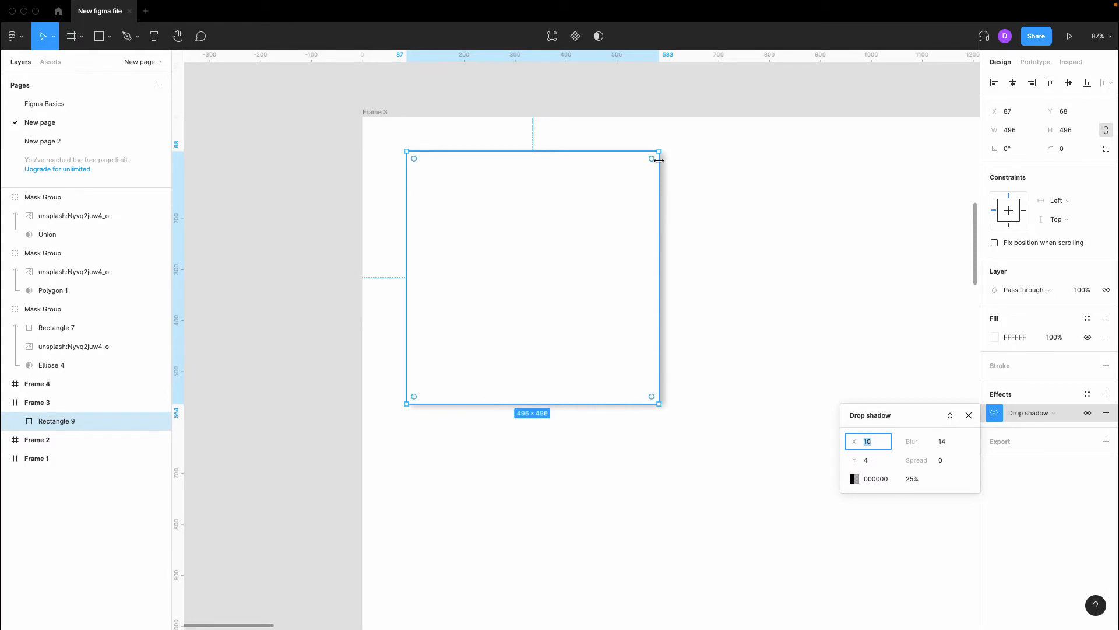
key("shift+Down")
key("shift+Down")
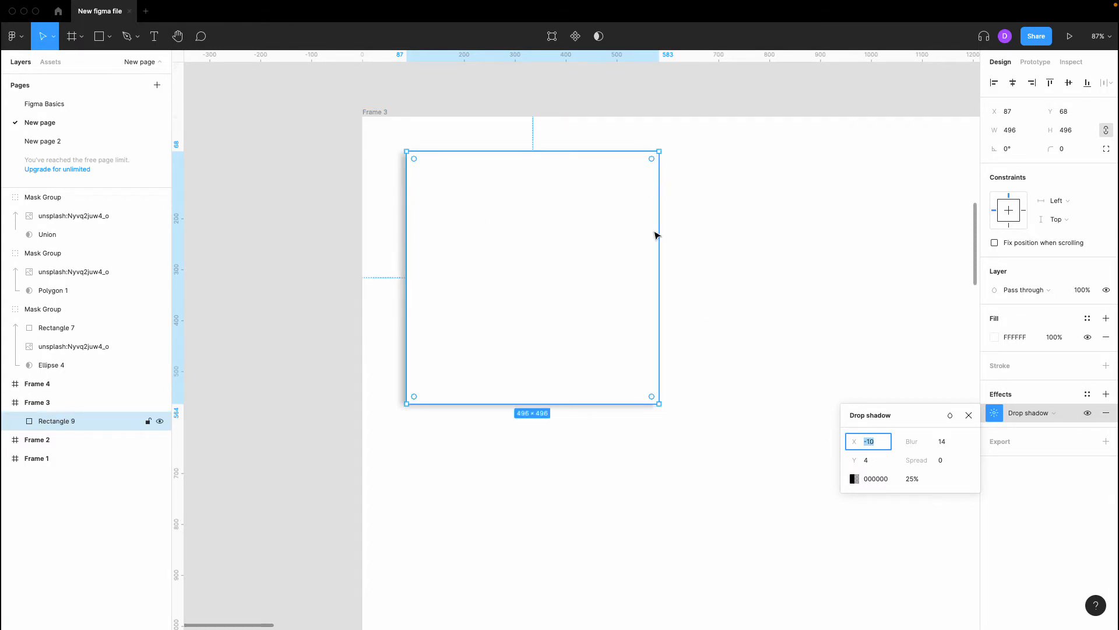
key("shift+Up")
key("shift+Up")
key("shift+Down")
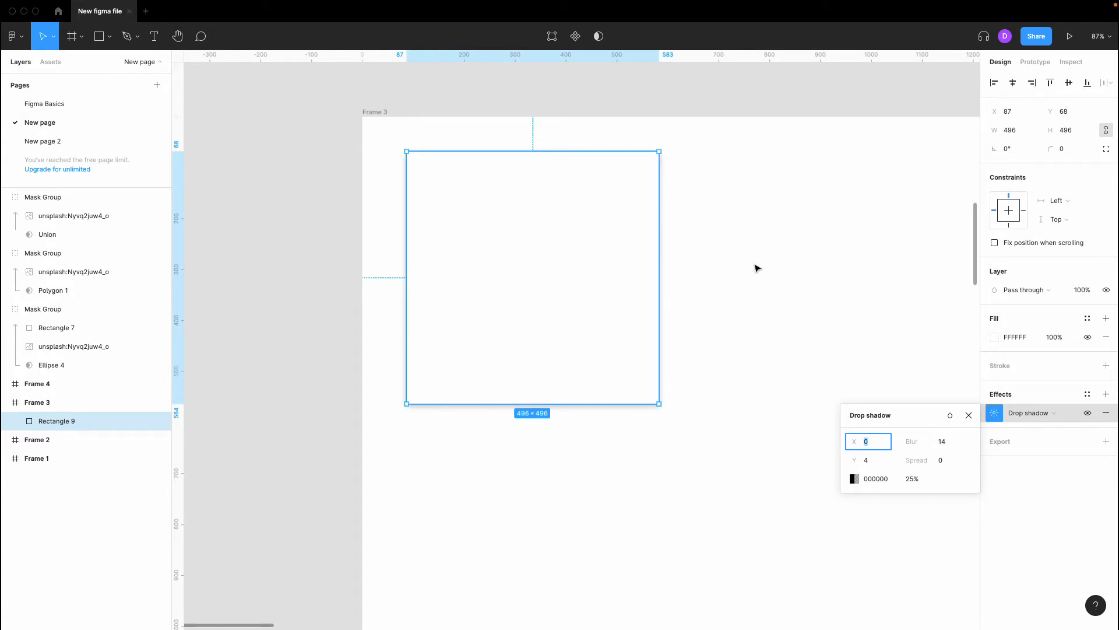
Try adjusting the drop shadow's colour, bringing it back to black 000000 at 25% opacity.
left_click(854, 478)
mouse_move(786, 401)
left_mouse_down()
mouse_move(817, 383)
mouse_move(790, 479)
left_mouse_up()
left_click(914, 479)
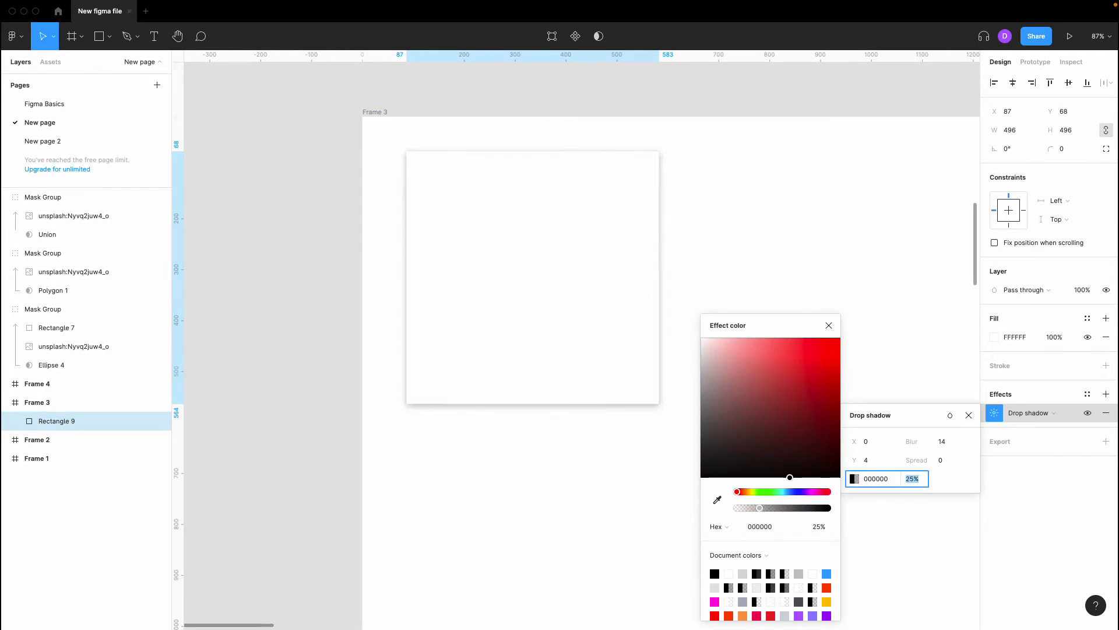
left_click(729, 277)
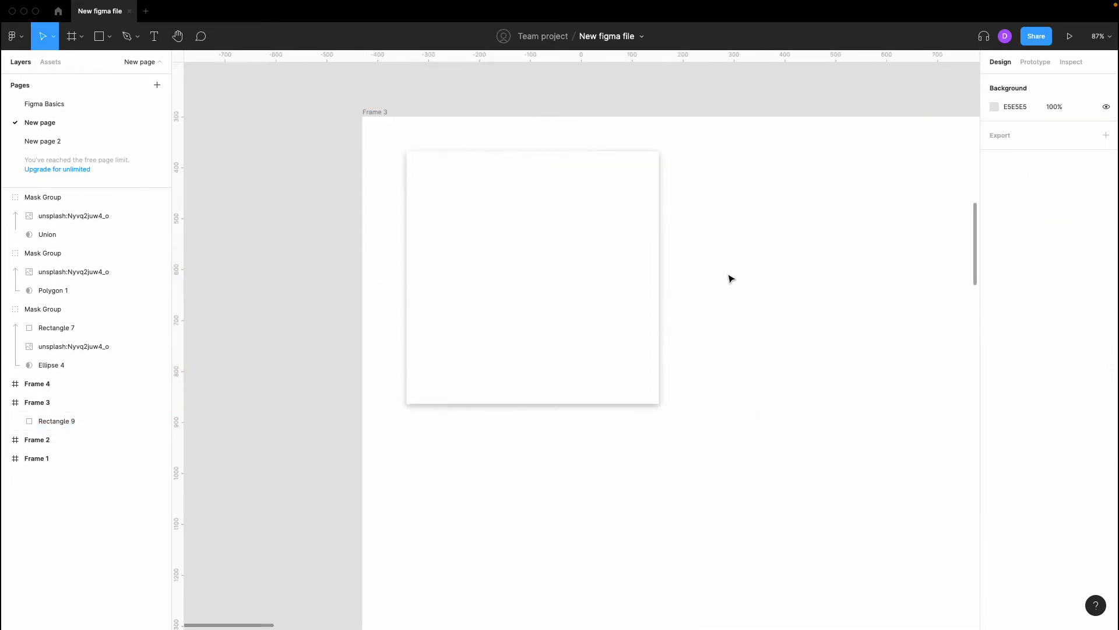
Change the square's effect from drop shadow to inner shadow.
left_click(609, 279)
left_click(1012, 414)
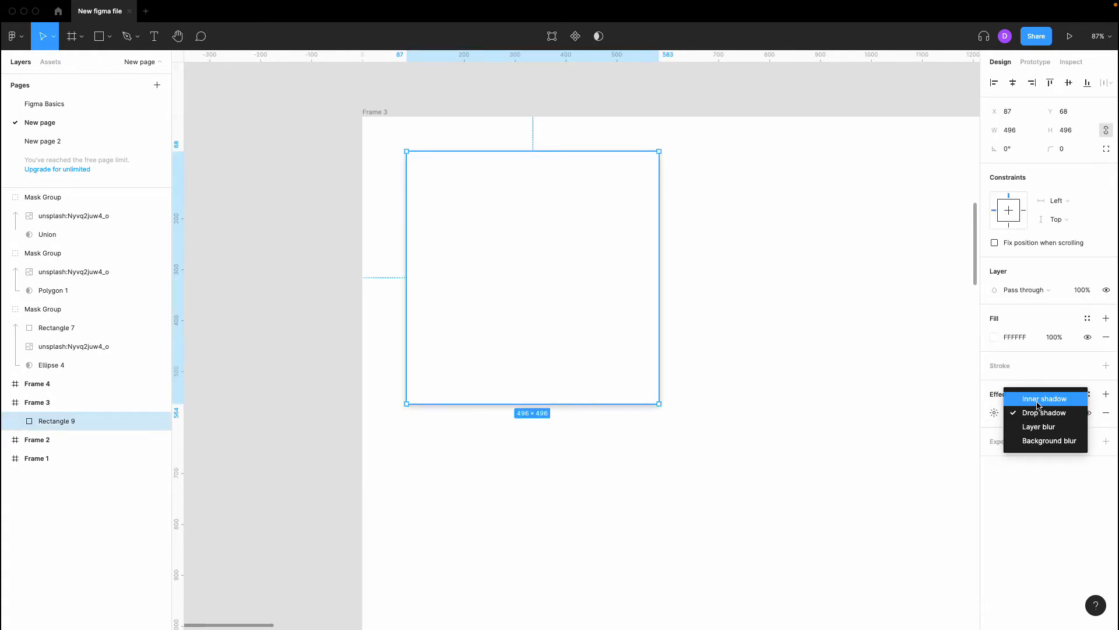
left_click(1038, 399)
left_click(904, 377)
scroll(593, 187, "up", 5)
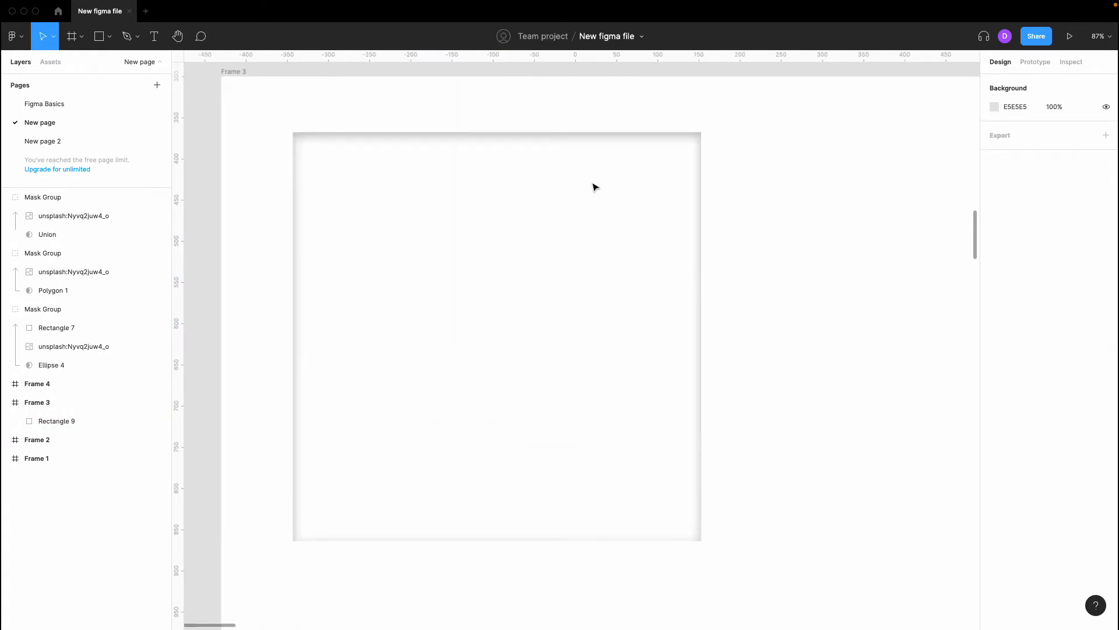
scroll(593, 186, "down", 2)
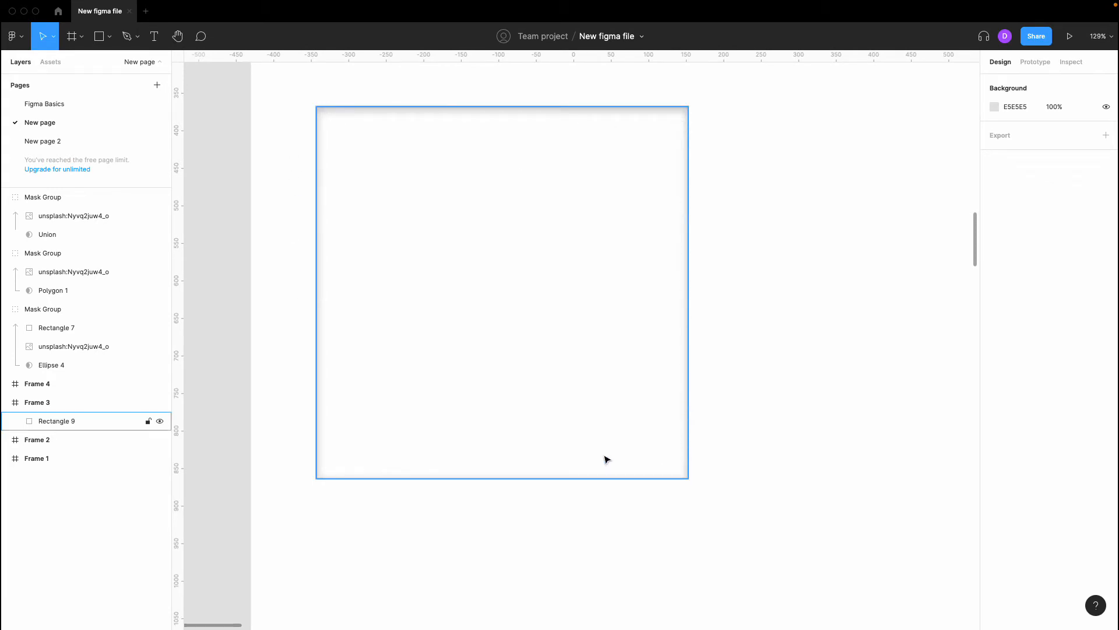
Try an X offset of 10 on the inner shadow and reset it to 0.
left_click(647, 182)
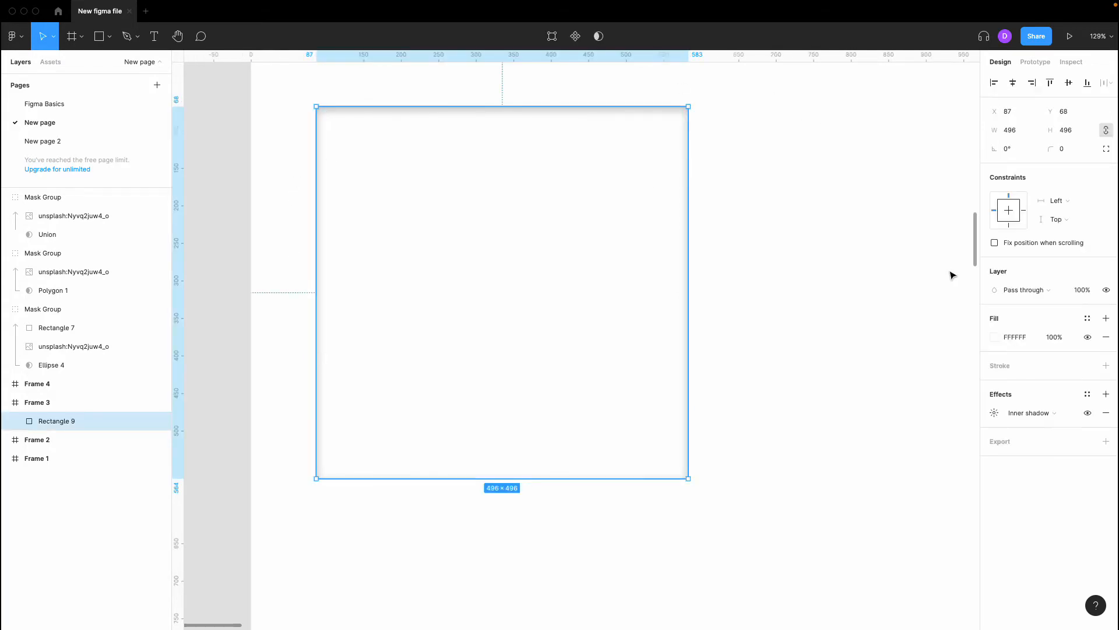
left_click(994, 413)
left_click(886, 442)
type("10")
key("Return")
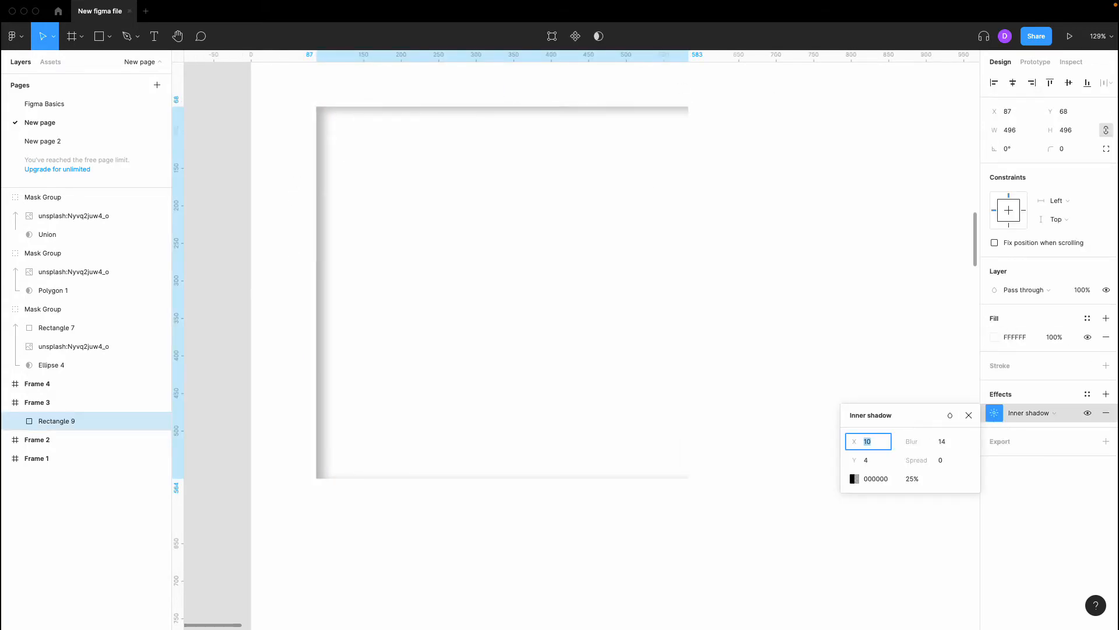
type("0")
key("Tab")
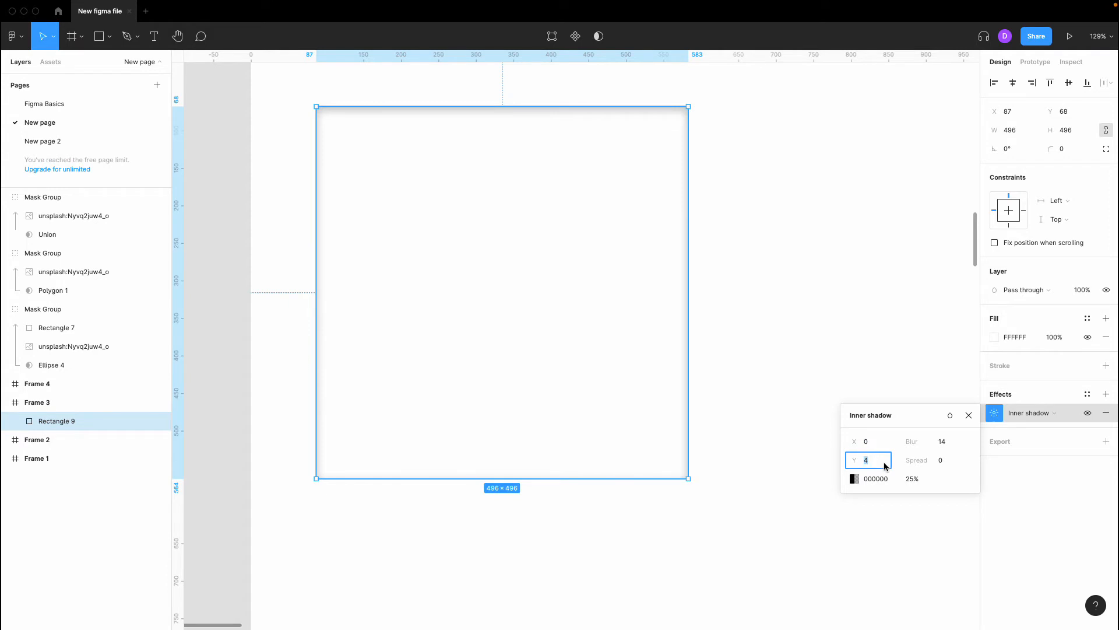
Set the inner shadow's blur to 13.
left_click(942, 441)
type("10")
key("Return")
Try a spread of 20 on the inner shadow and reset it to 0.
left_click(949, 460)
type("20")
key("Return")
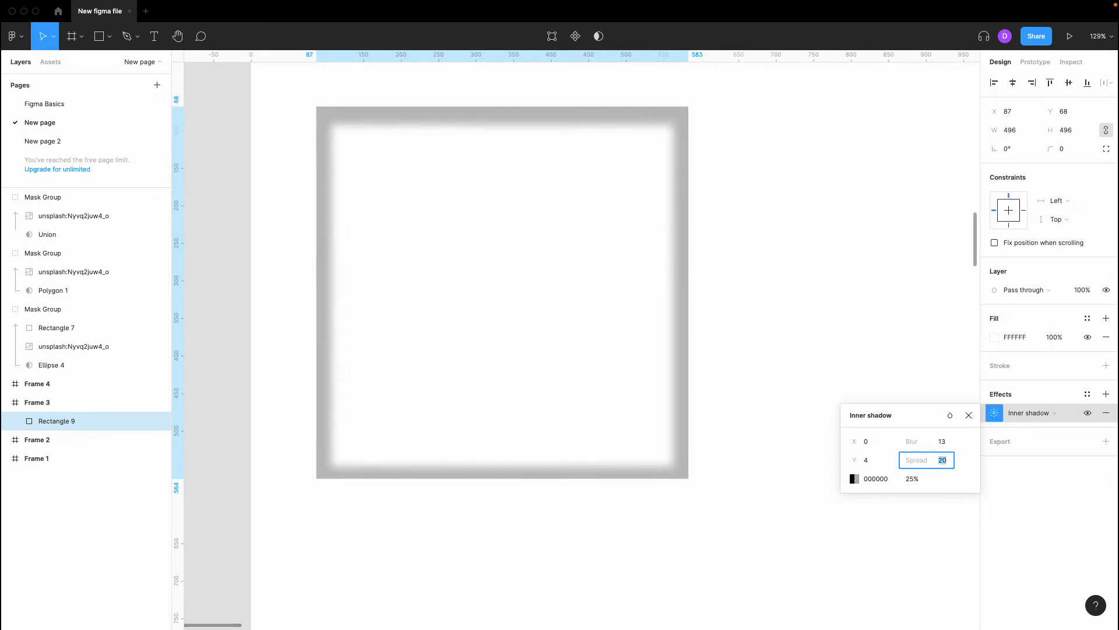
type("0")
key("Return")
Try inner shadow opacities of 15% and 30%, and settle on 20%.
left_click(913, 478)
type("15")
key("Return")
type("30")
key("Return")
type("20")
key("Return")
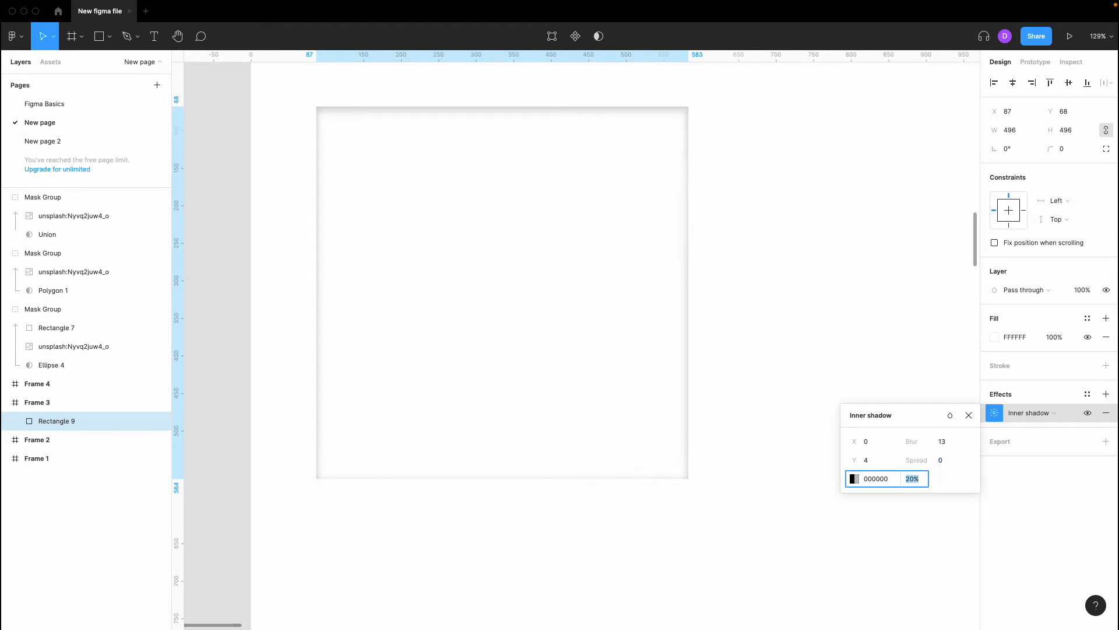
Try a red colour for the square's inner shadow.
left_click(855, 479)
left_click_drag(812, 383, 806, 376)
key("Escape")
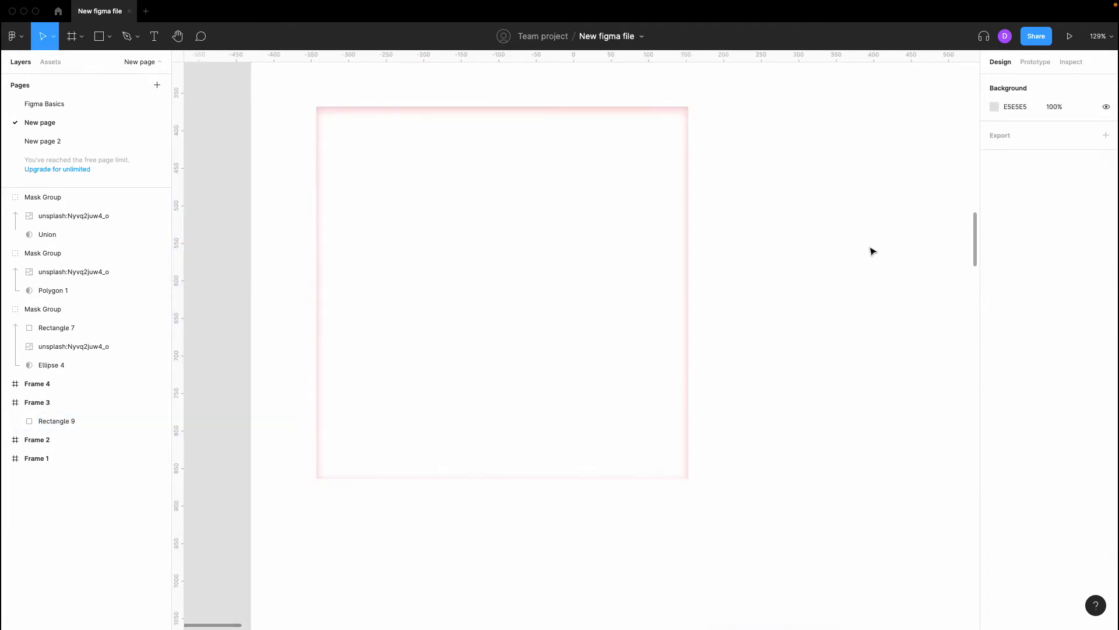
Change the square's effect from inner shadow to layer blur.
scroll(790, 282, "down", 3, "ctrl")
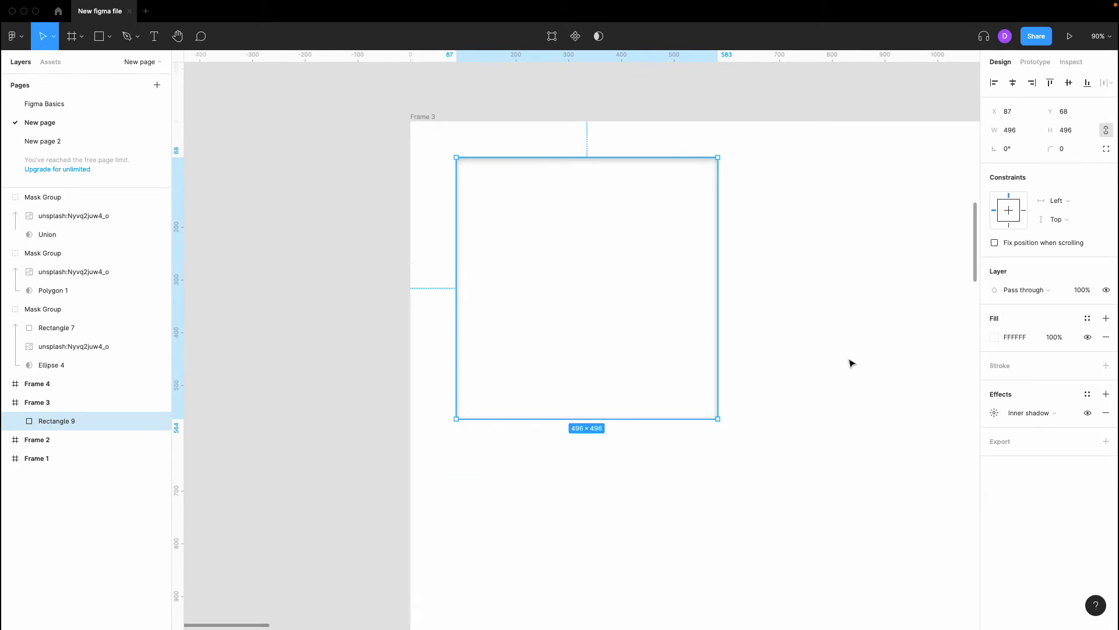
scroll(851, 364, "right", 1)
scroll(851, 363, "right", 3)
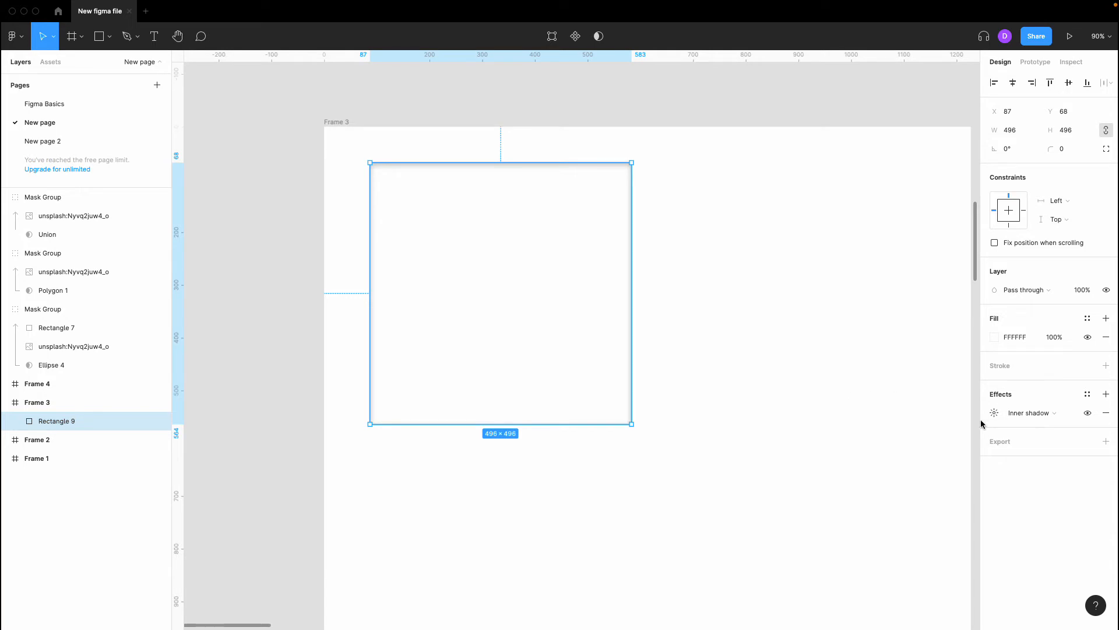
left_click(1019, 415)
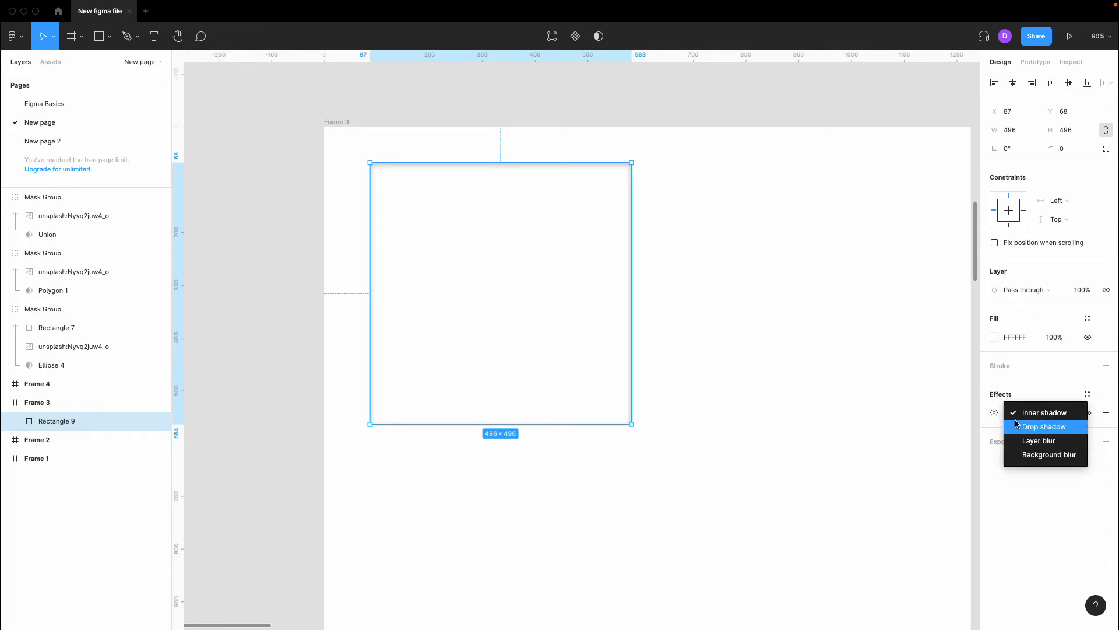
left_click(1039, 441)
Set Frame 3's fill to the light grey EEEDED.
left_click(346, 126)
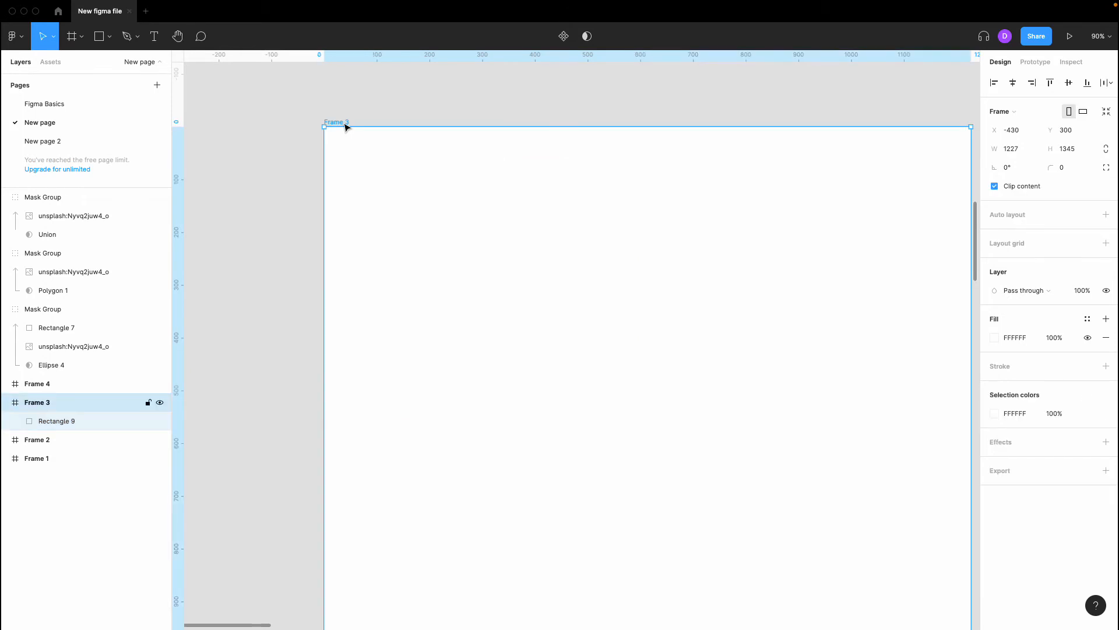
left_click(995, 338)
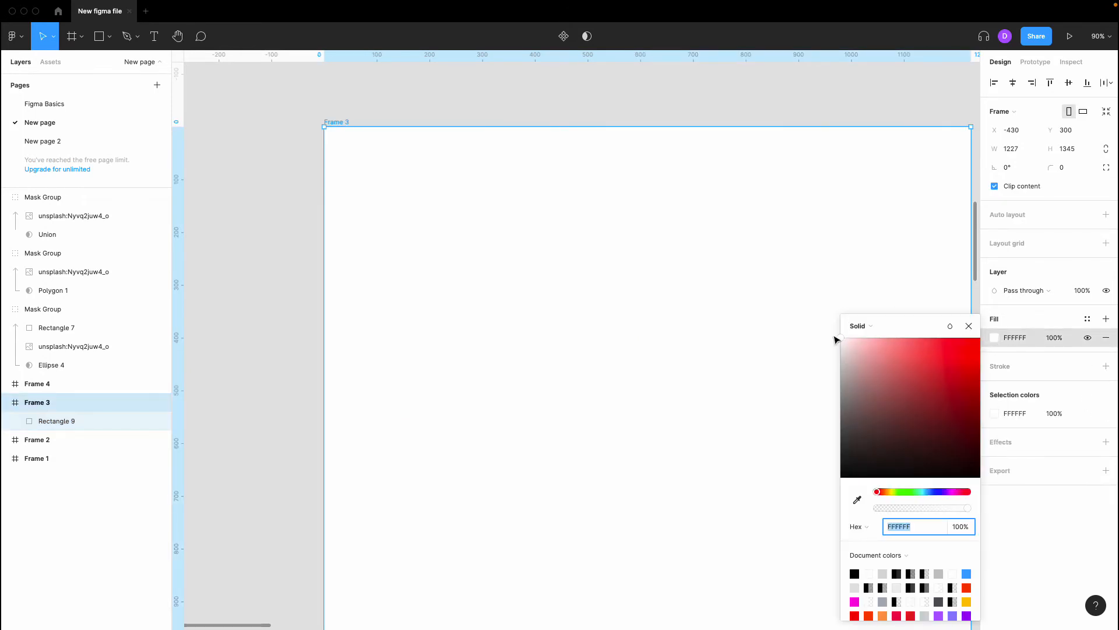
left_click_drag(839, 340, 841, 350)
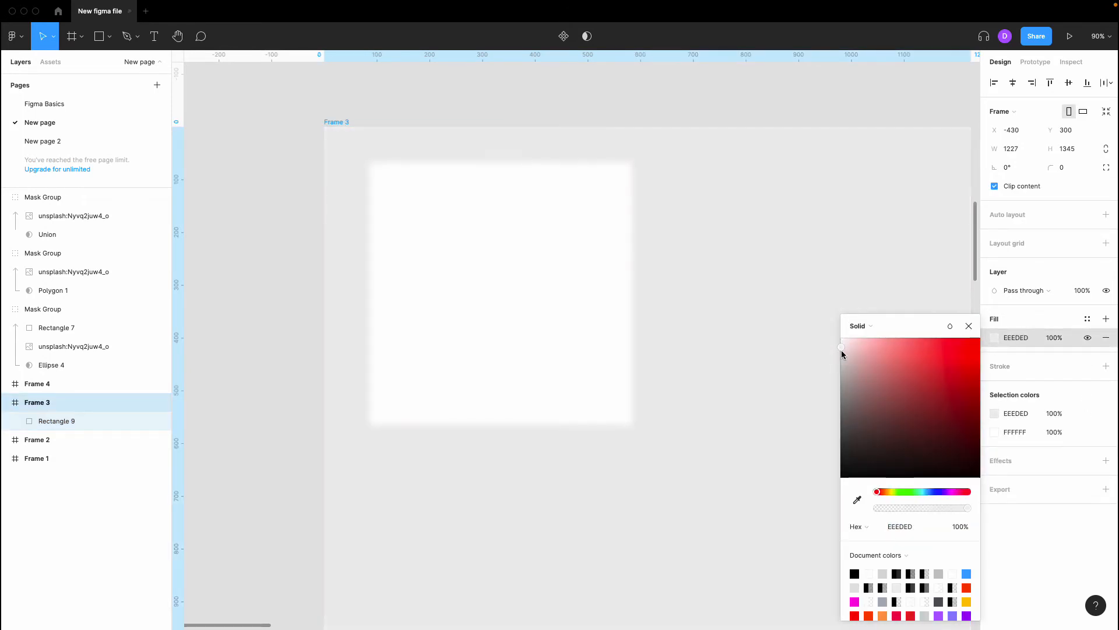
left_click(692, 87)
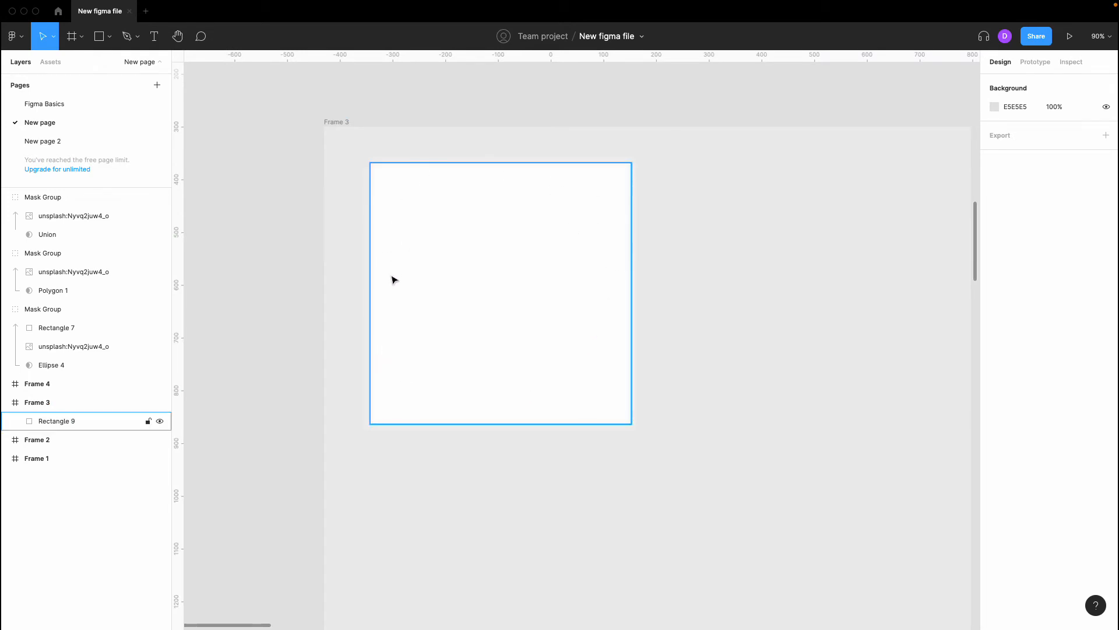
Try a strong layer blur of 83 on the white square, and bring it down to 1.
left_click(554, 249)
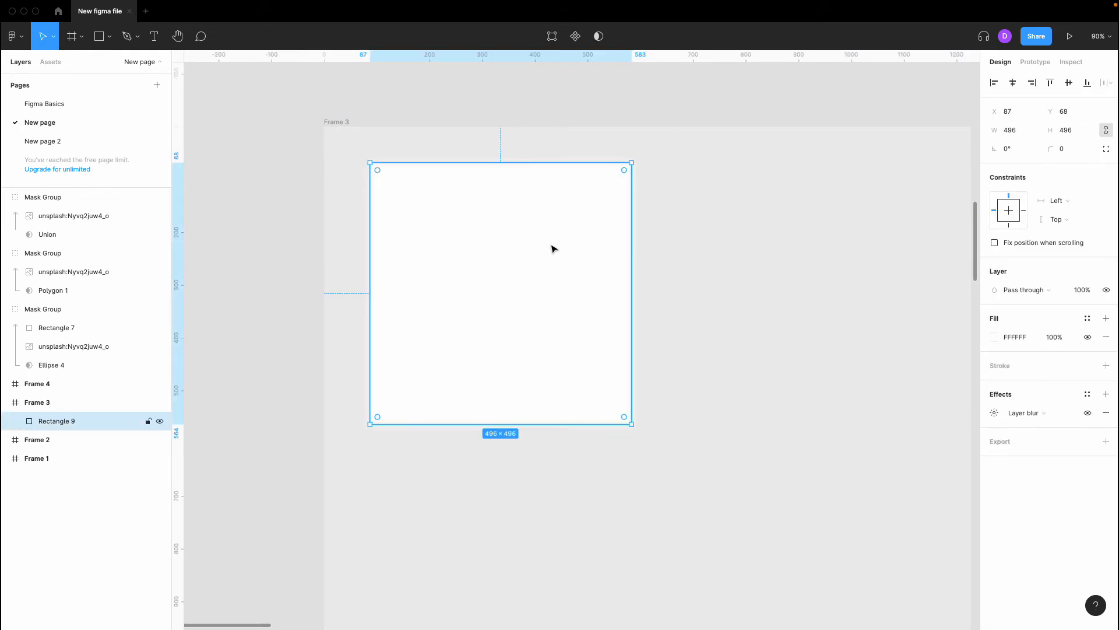
left_click(995, 414)
type("33")
key("Return")
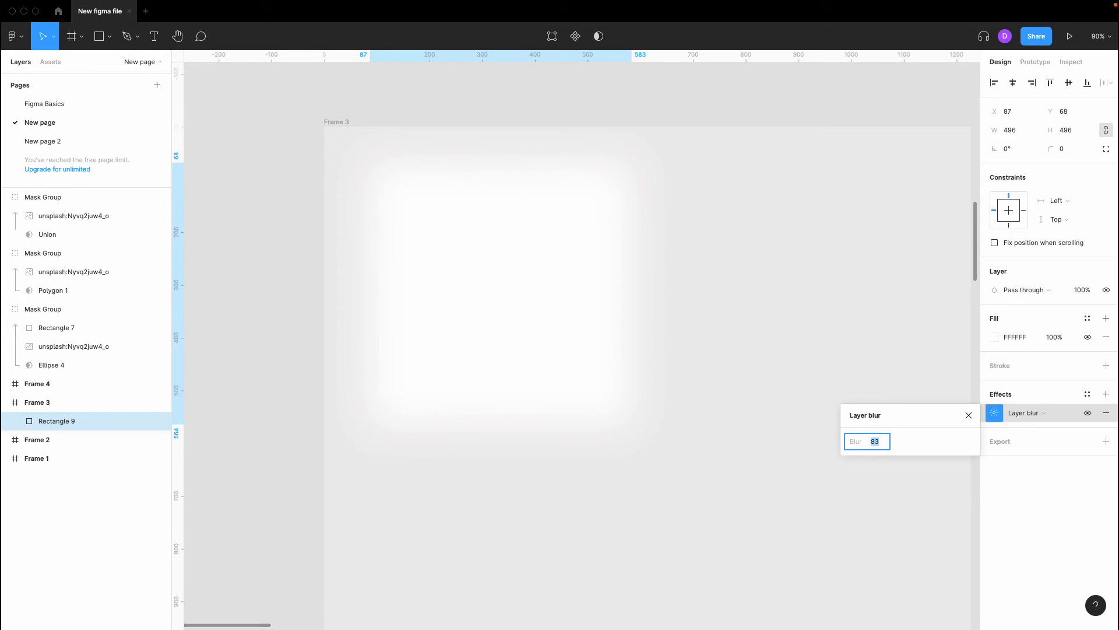
type("123")
key("Return")
type("23")
key("Return")
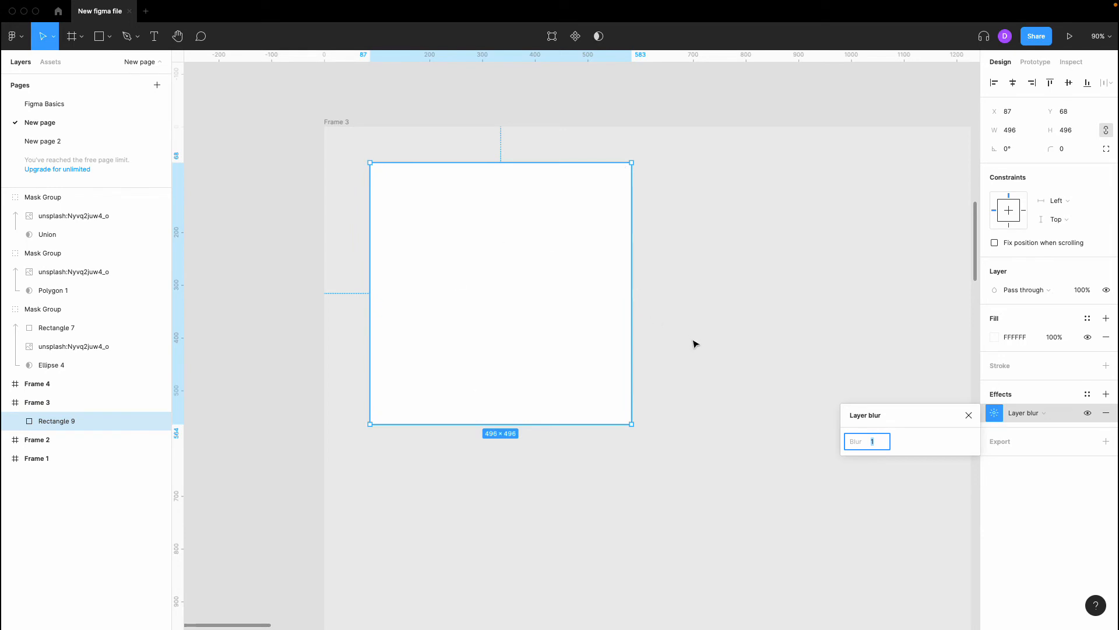
Change the white square's effect to background blur and set its blur amount to 61.
left_click(1048, 417)
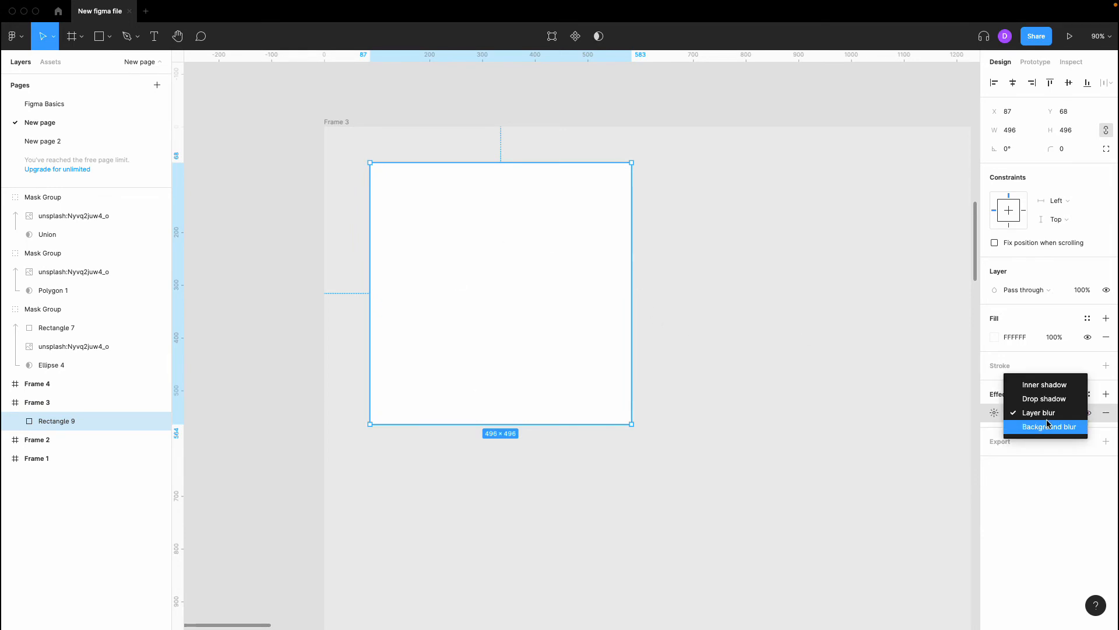
left_click(1036, 431)
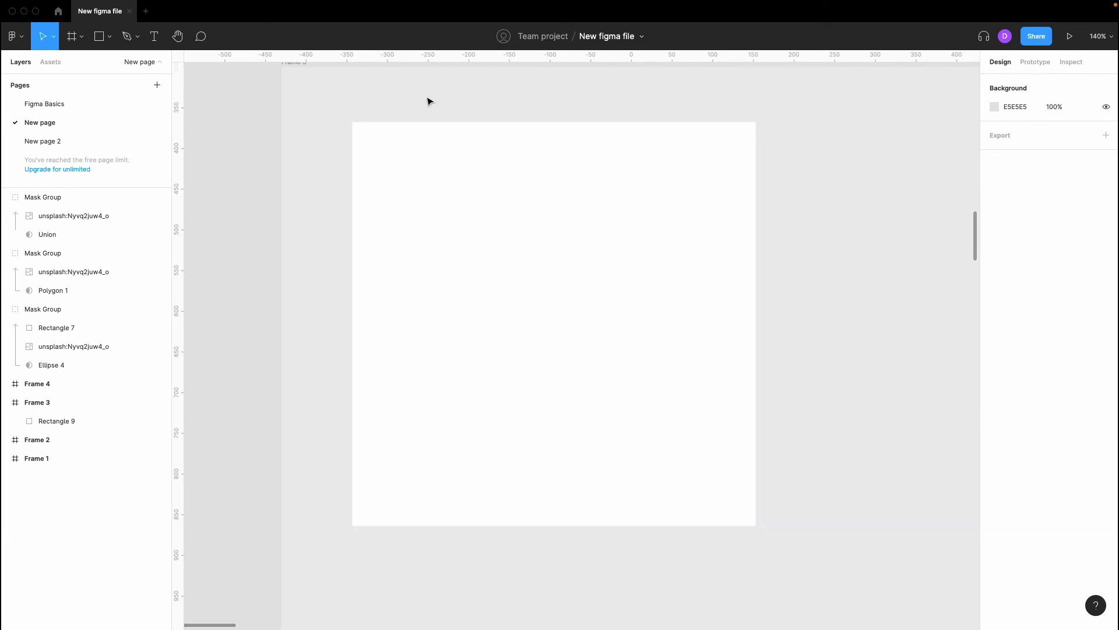
scroll(320, 126, "down", 3)
left_click(374, 155)
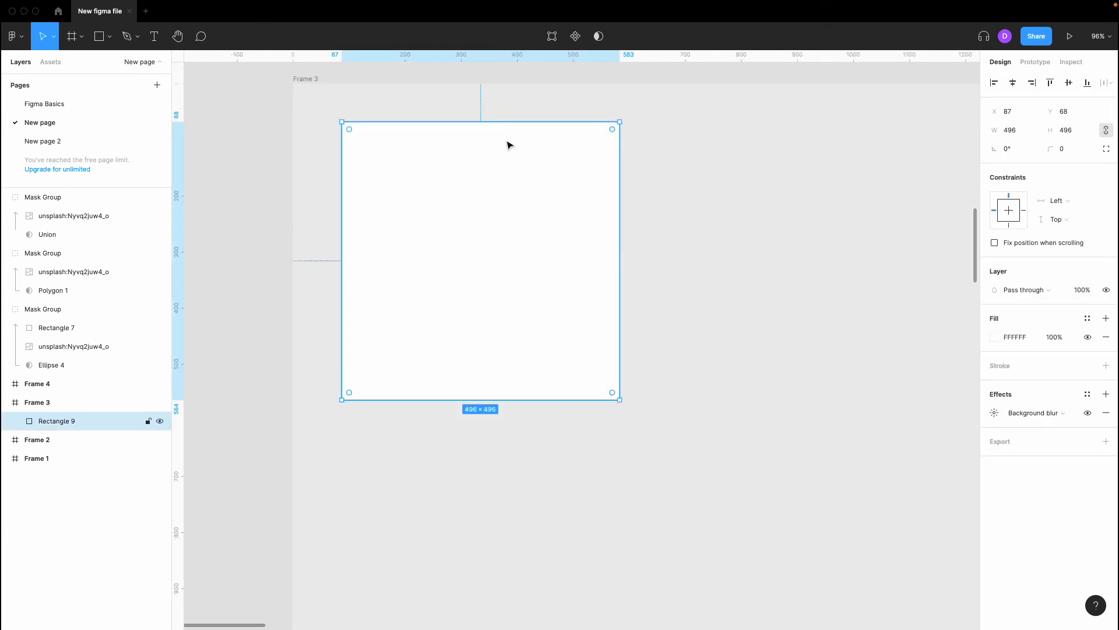
left_click(994, 413)
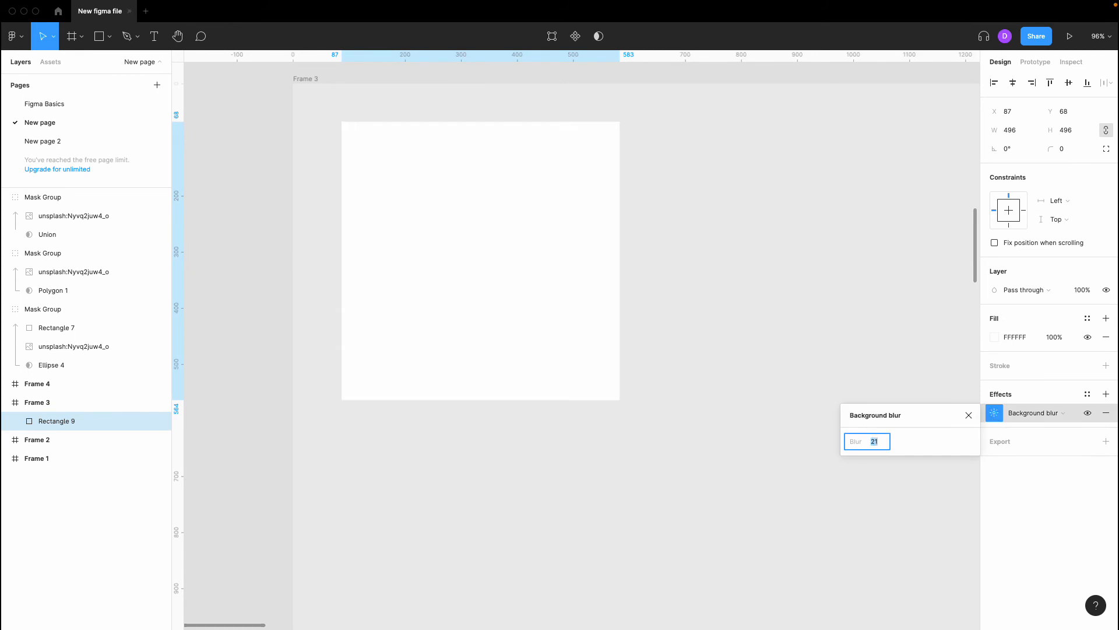
left_click(824, 388)
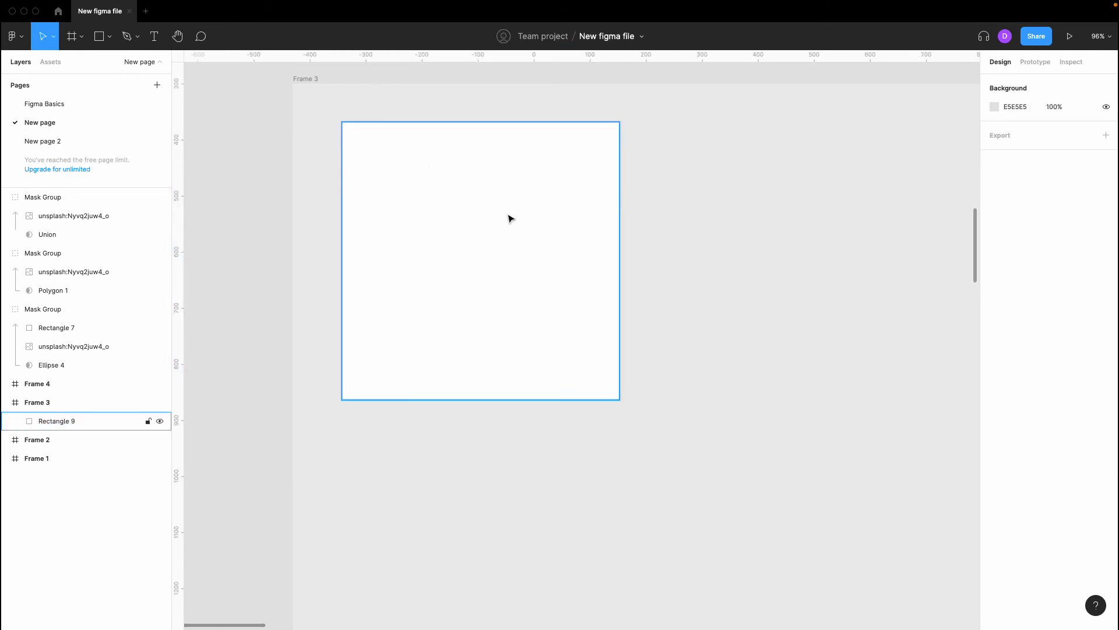
Draw a square of about 223 × 223 in Frame 3, to the right of the white square.
left_click(99, 37)
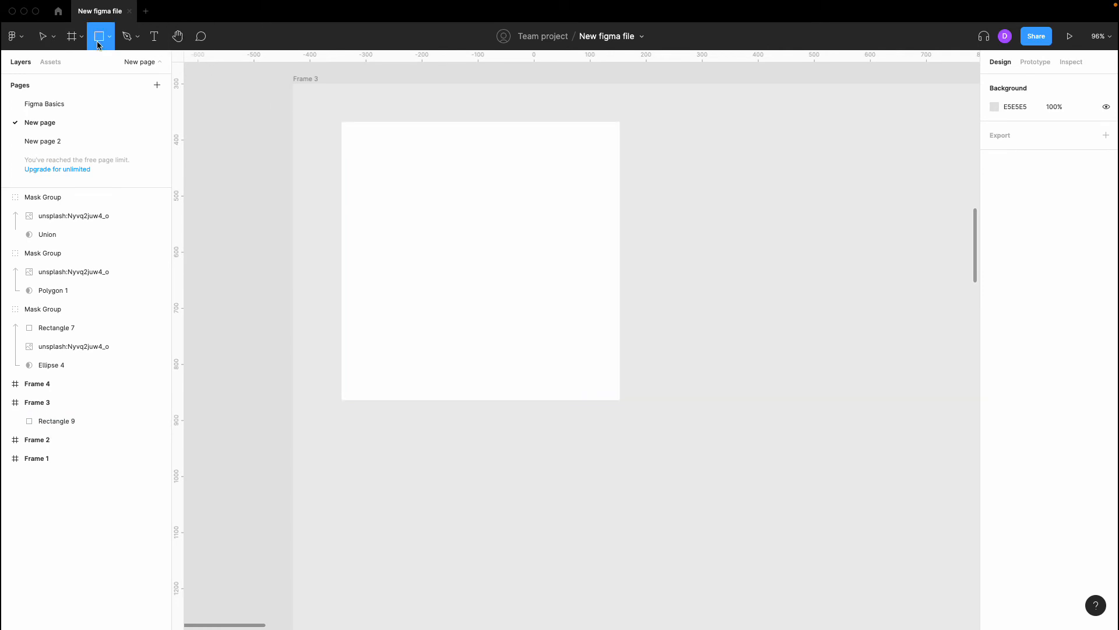
left_click(109, 36)
left_click(109, 61)
left_click_drag(731, 205, 856, 330)
key("Escape")
Place the grey square beneath Rectangle 9 in the layer order and move it partly behind the white square's right edge.
left_click(780, 307)
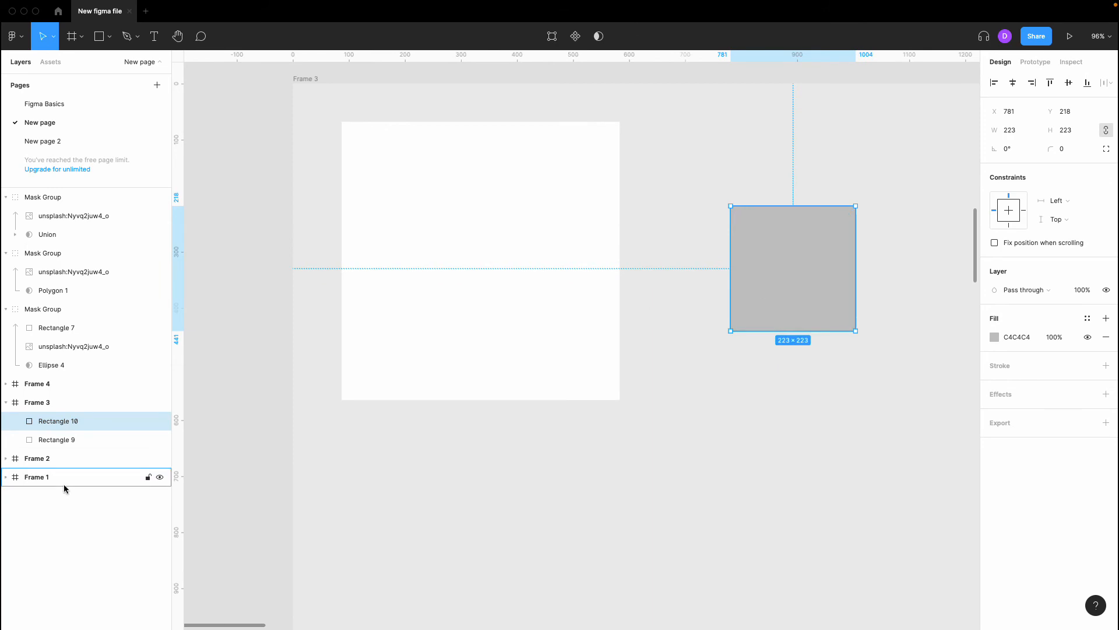
left_click_drag(70, 420, 72, 448)
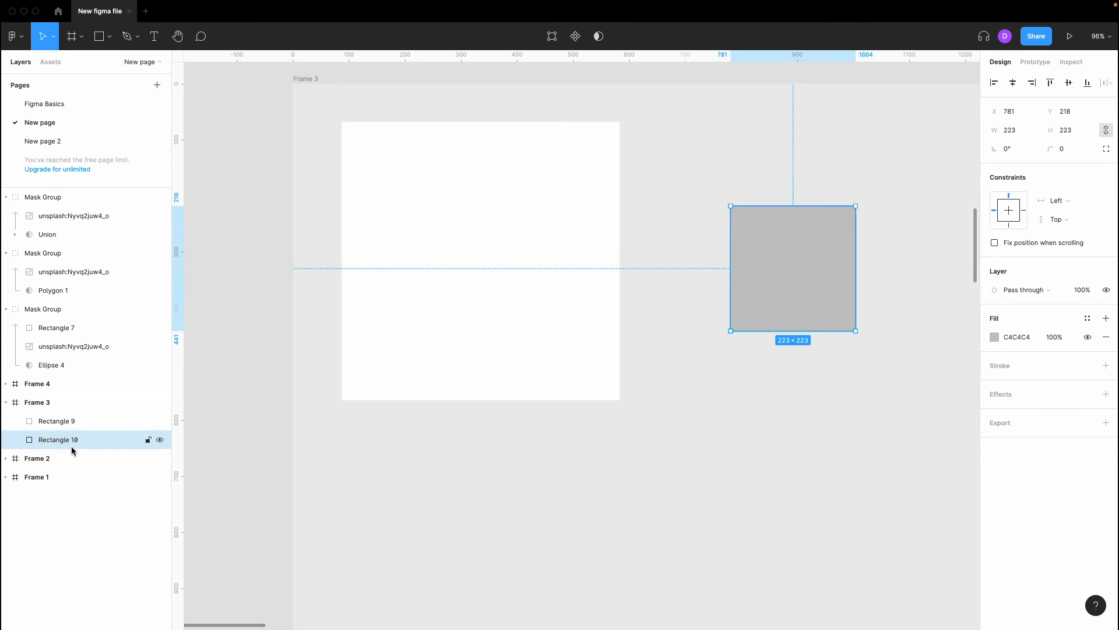
left_click(444, 285)
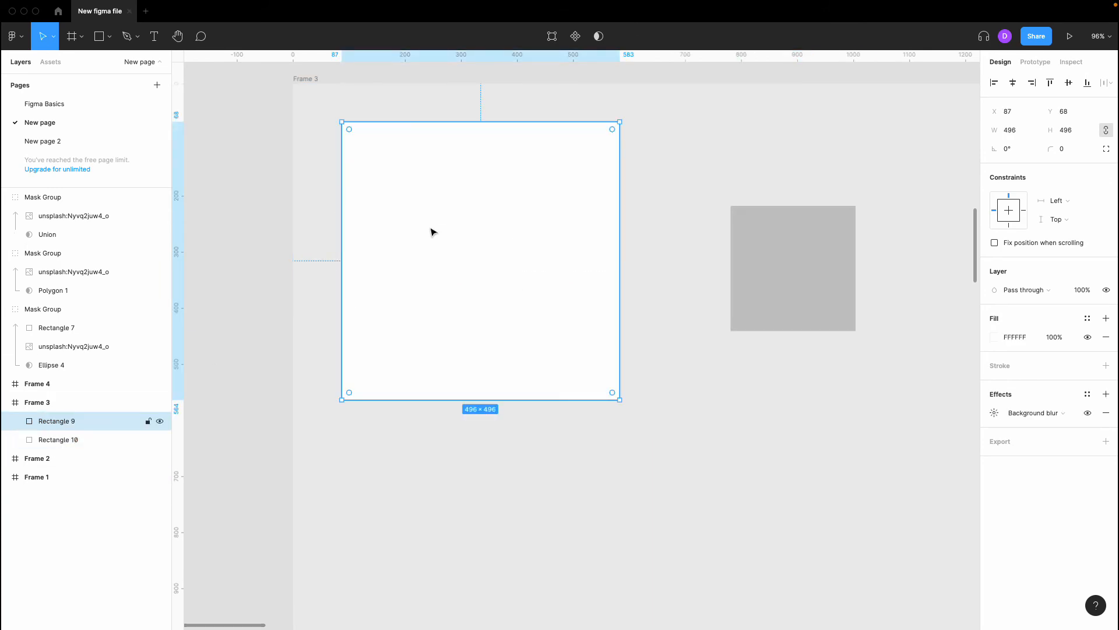
left_click_drag(775, 236, 620, 239)
left_click(667, 175)
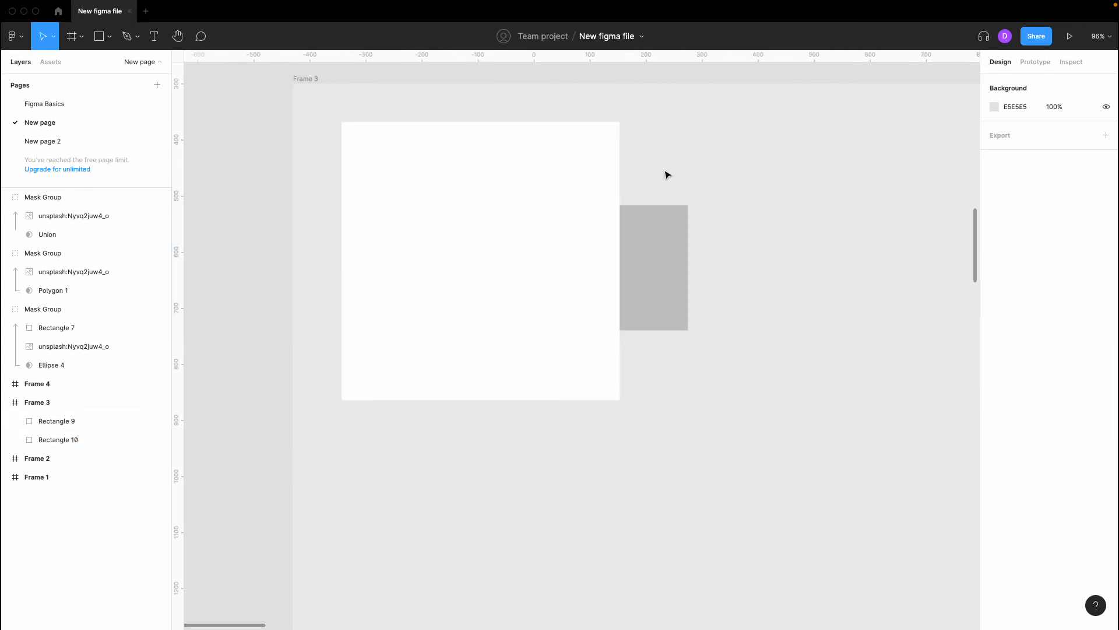
Lower the white square's fill opacity to 66%.
left_click(595, 178)
left_click(1045, 413)
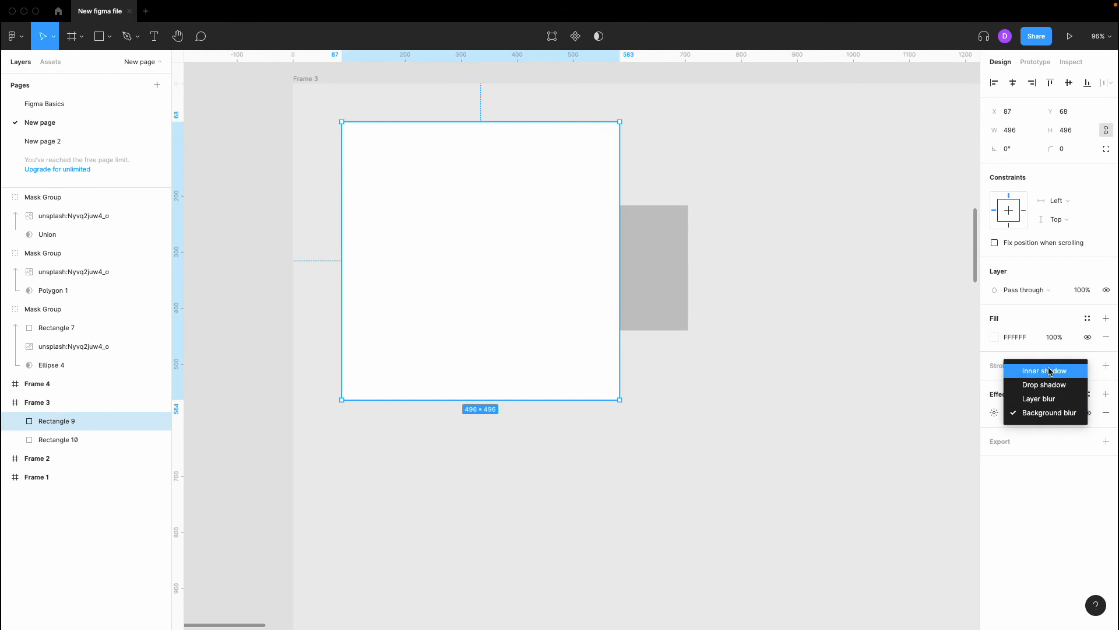
left_click(1044, 320)
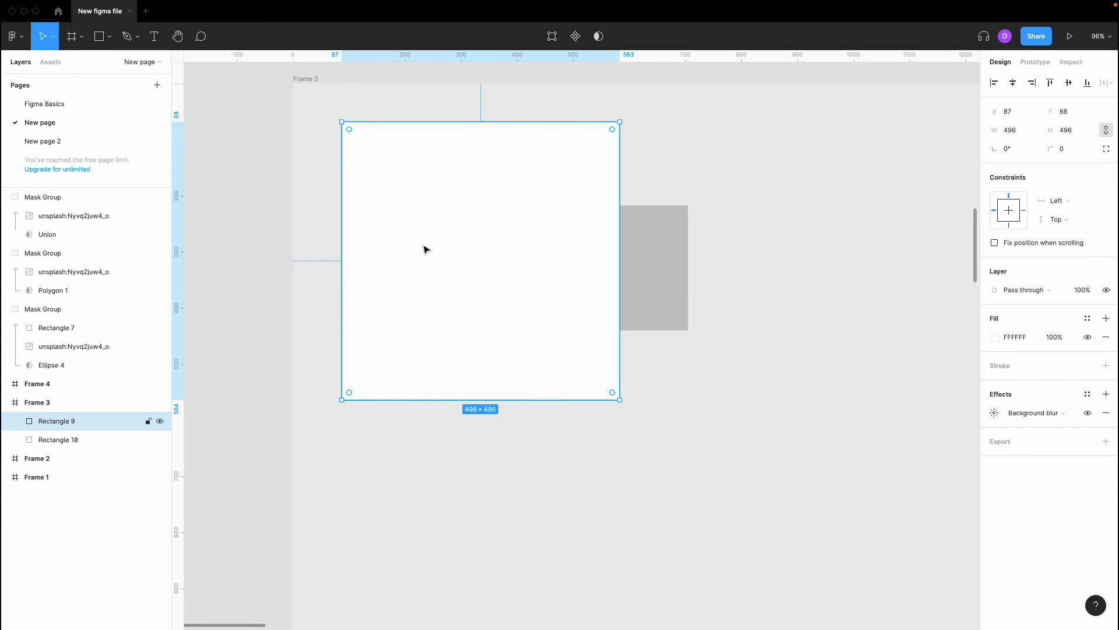
left_click(1052, 337)
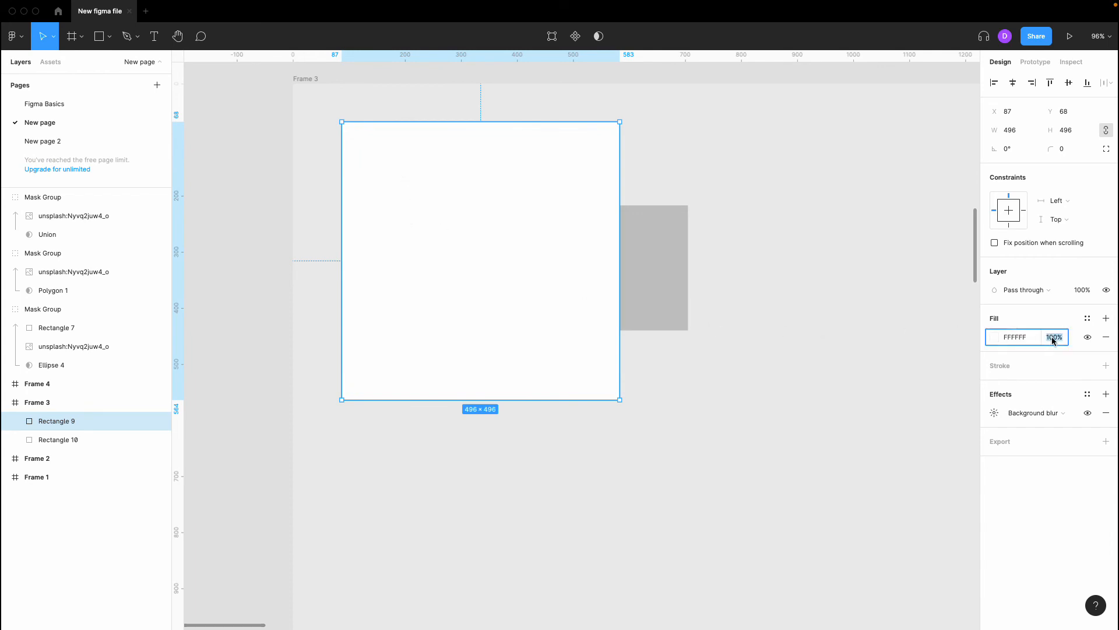
type("97")
key("Return")
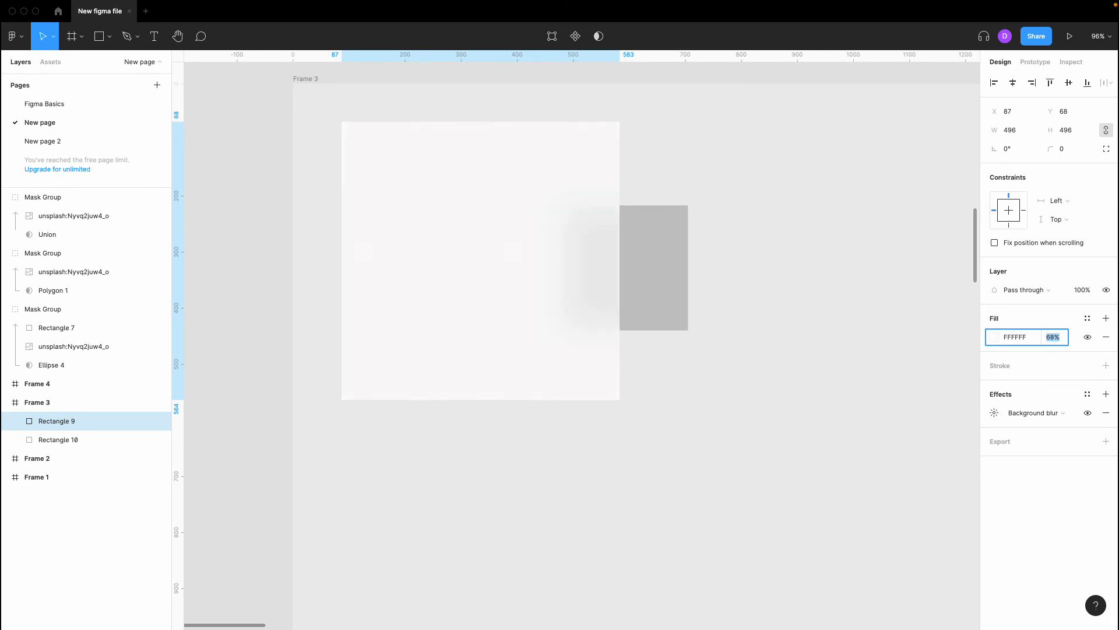
left_click(868, 311)
Examine how the background blur renders the part of the grey square behind the white square.
scroll(739, 259, "up", 5)
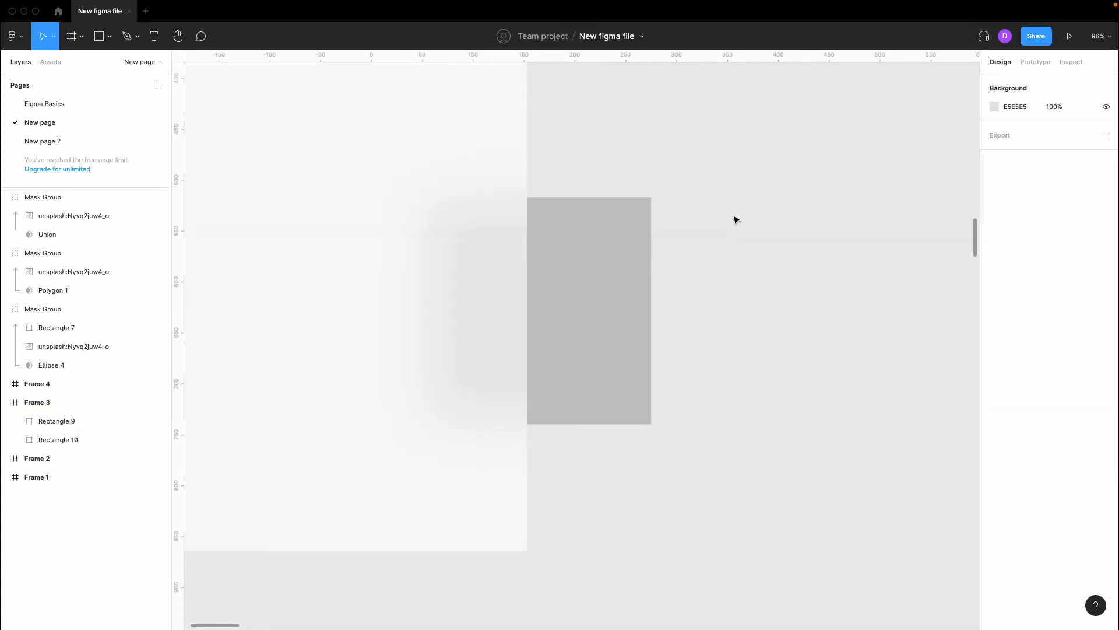
scroll(614, 210, "down", 1)
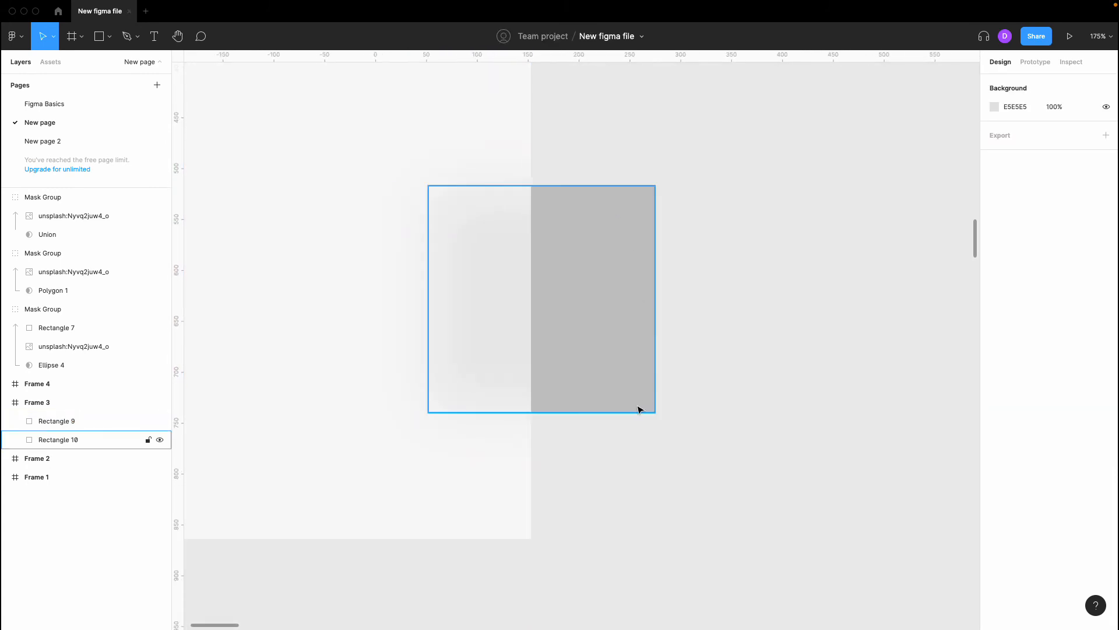
key("shift+0")
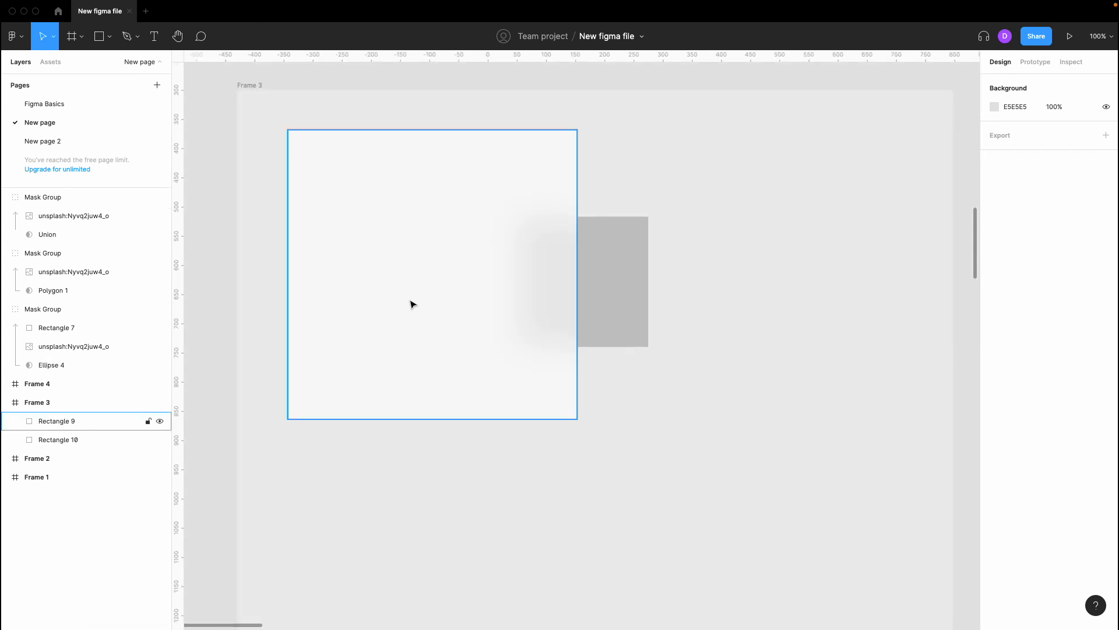
scroll(608, 249, "up", 5)
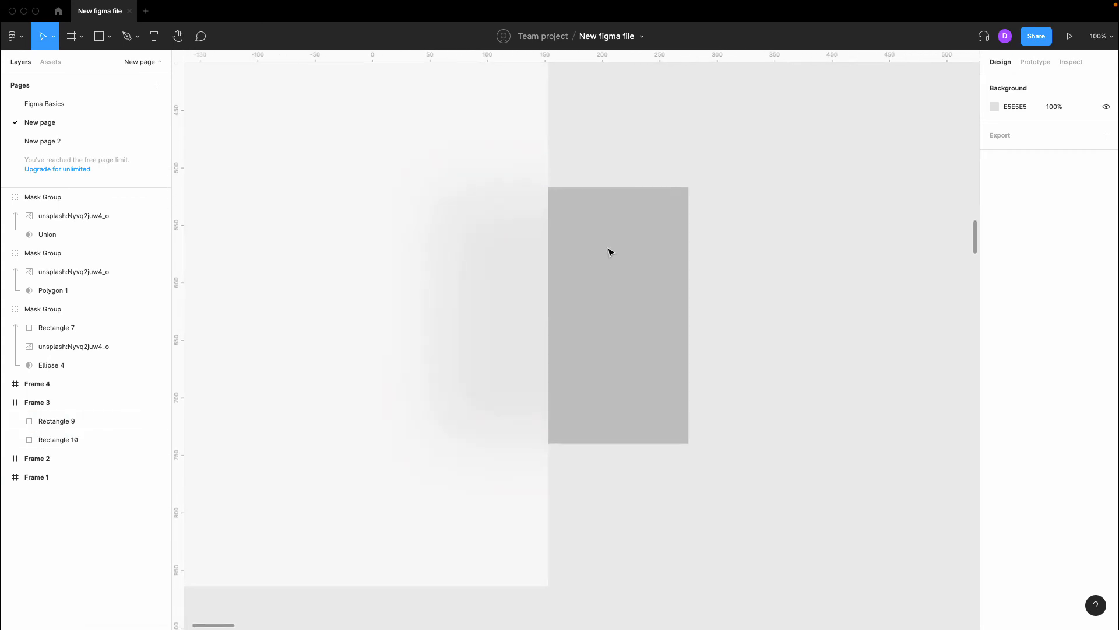
scroll(663, 230, "down", 1)
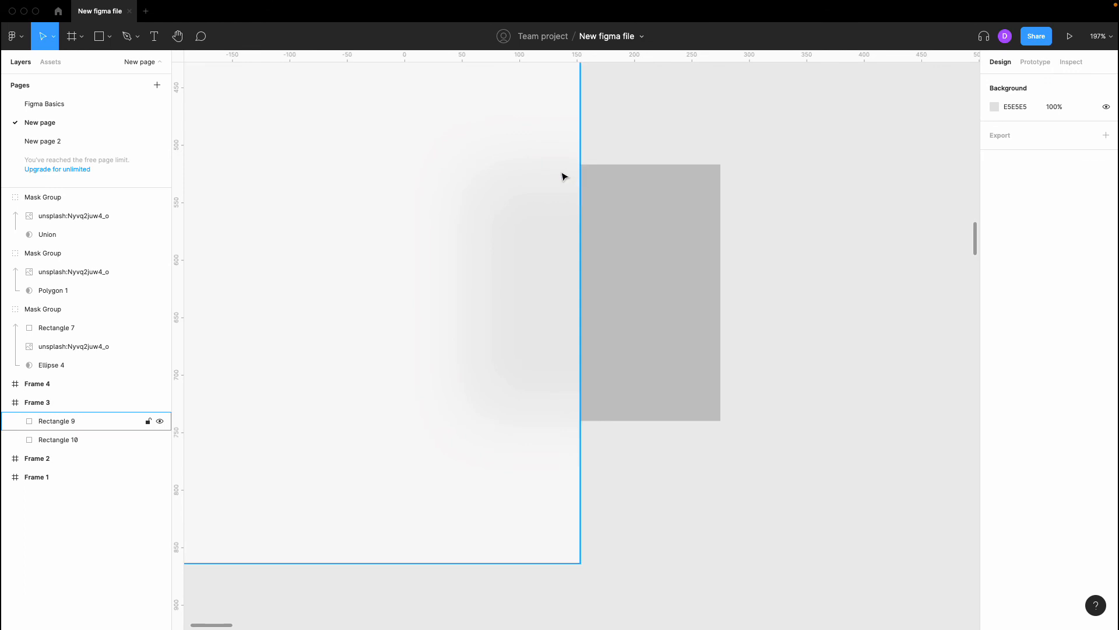
scroll(547, 390, "down", 5)
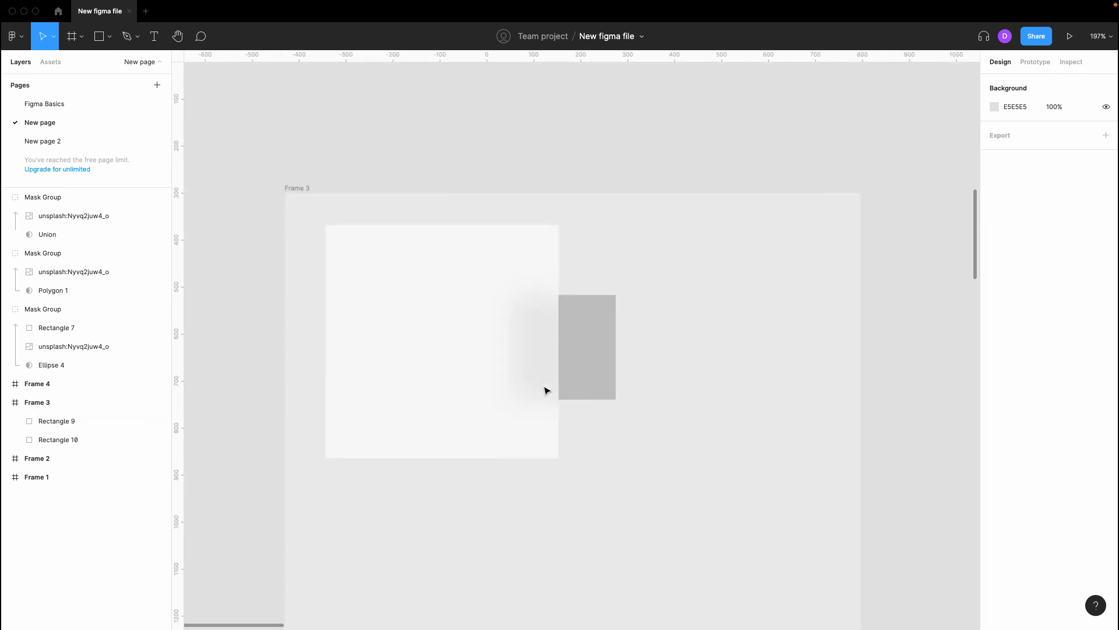
Reduce the white square's background blur to 18.
left_click(504, 274)
left_click(994, 412)
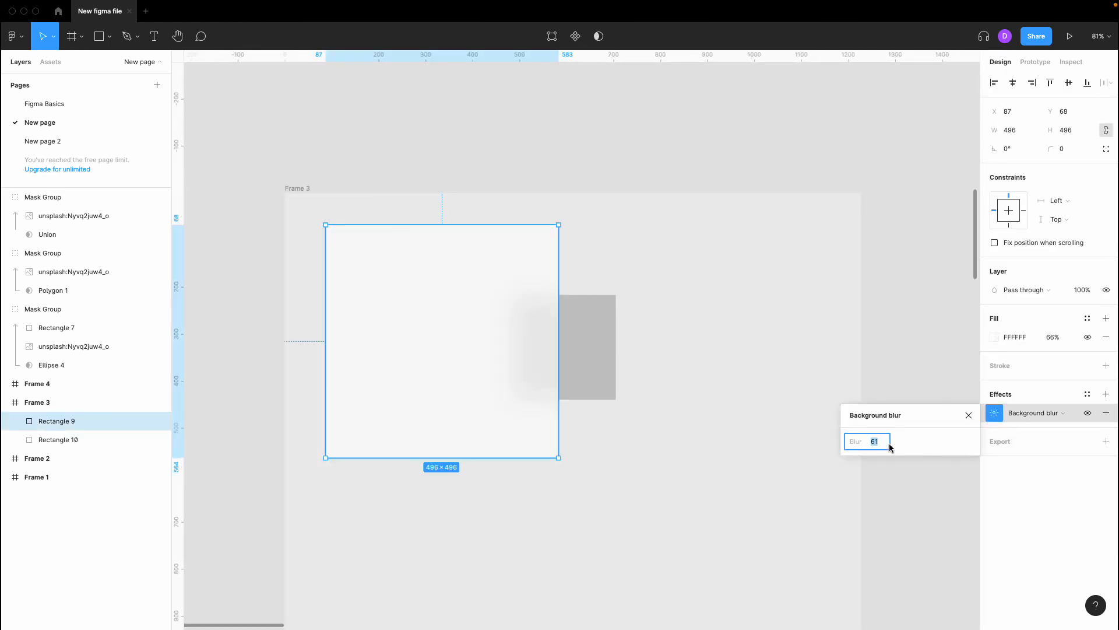
key("shift+Down")
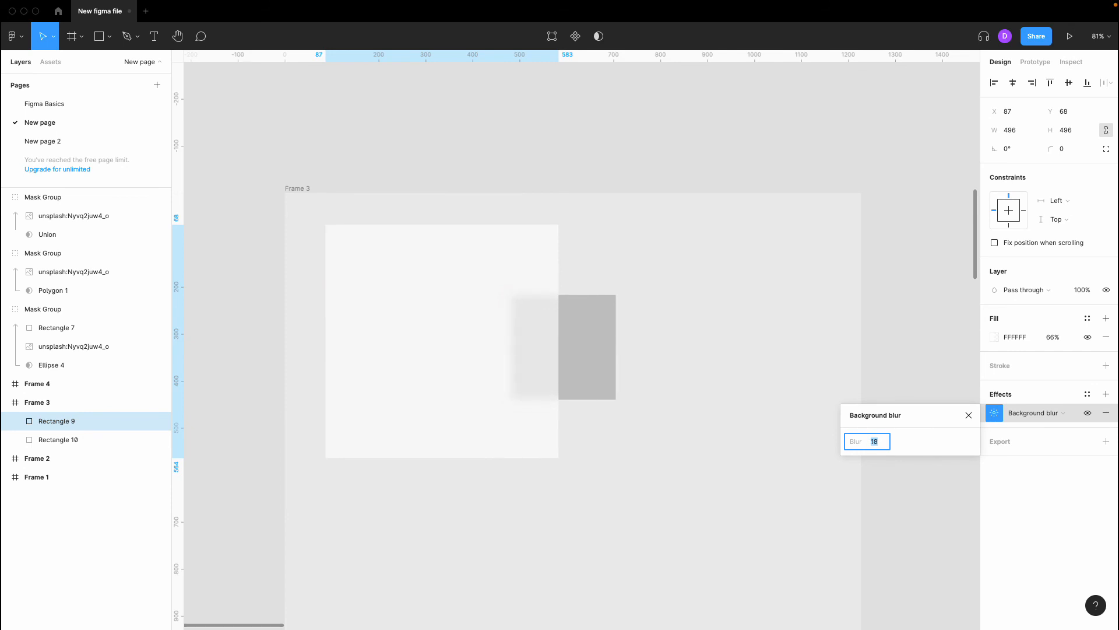
left_click(737, 438)
Review the white square's background blur setting and the softened overlap with the grey square in Frame 3.
scroll(592, 422, "up", 5)
left_click(594, 407)
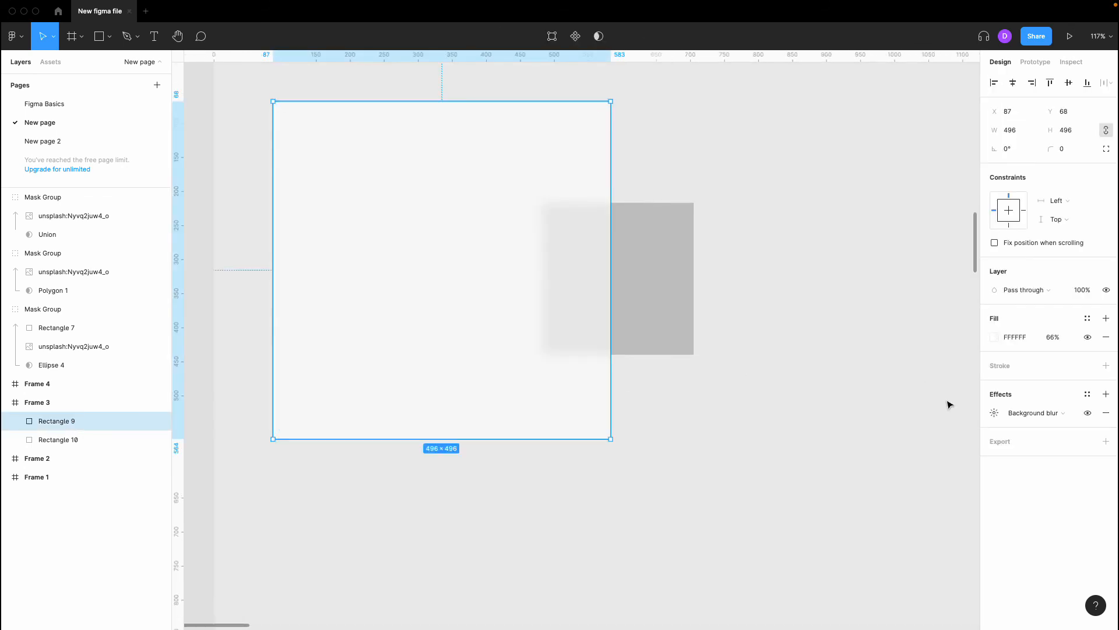
left_click(993, 413)
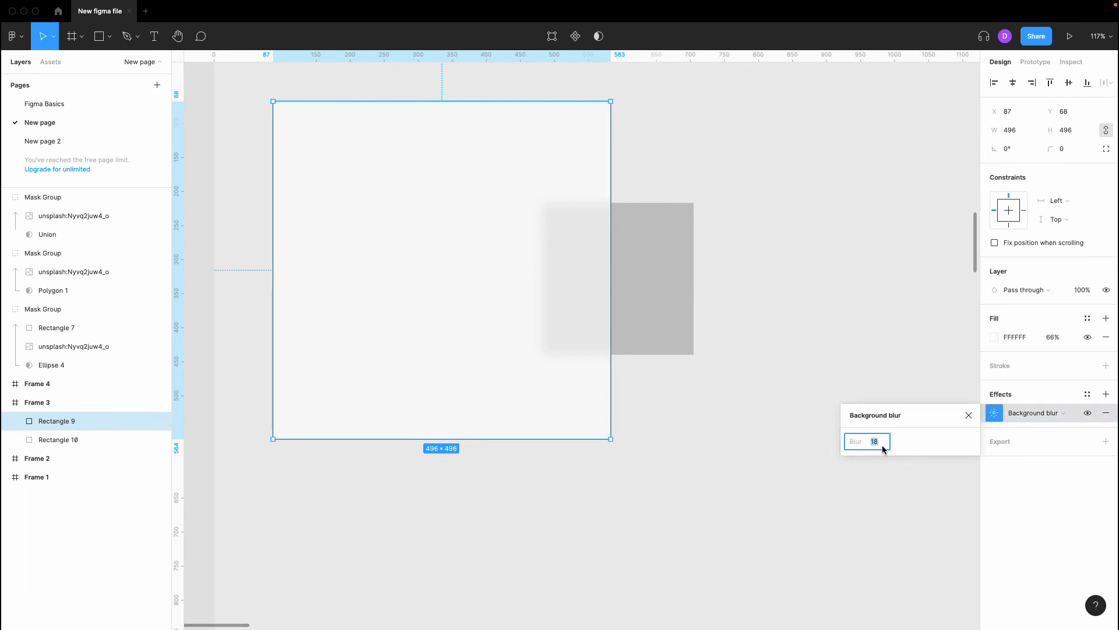
left_click(738, 447)
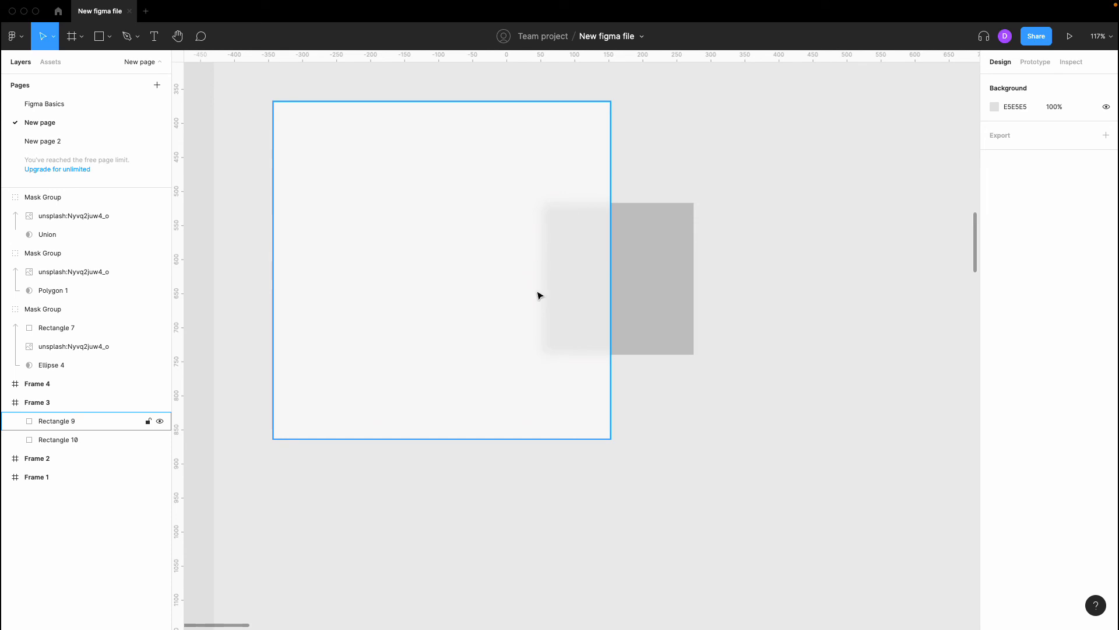
scroll(710, 391, "down", 4)
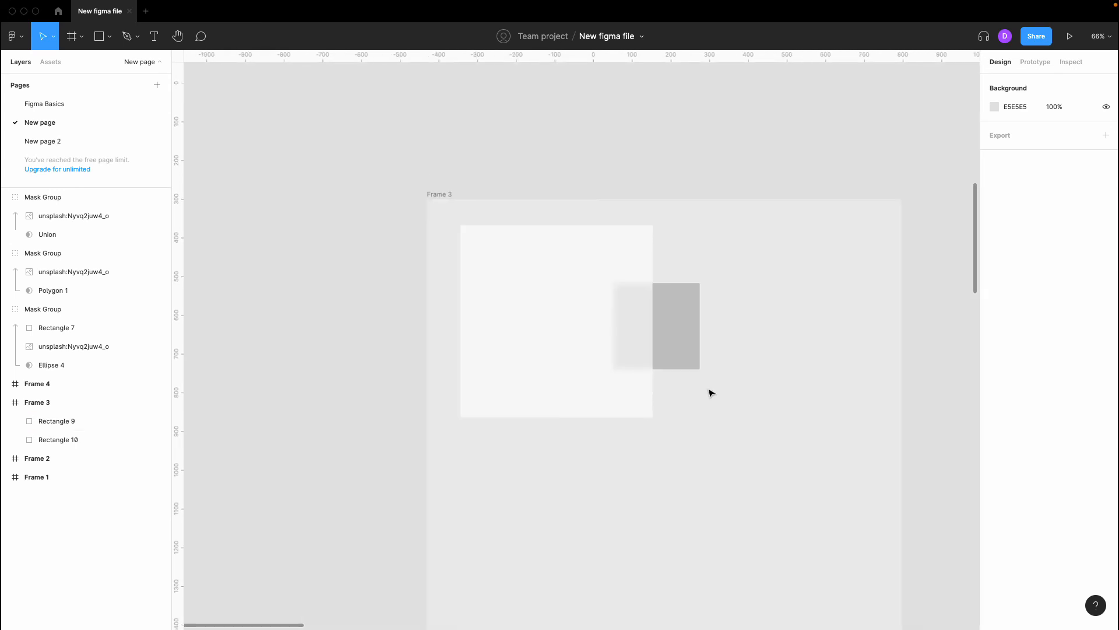
scroll(752, 312, "right", 1)
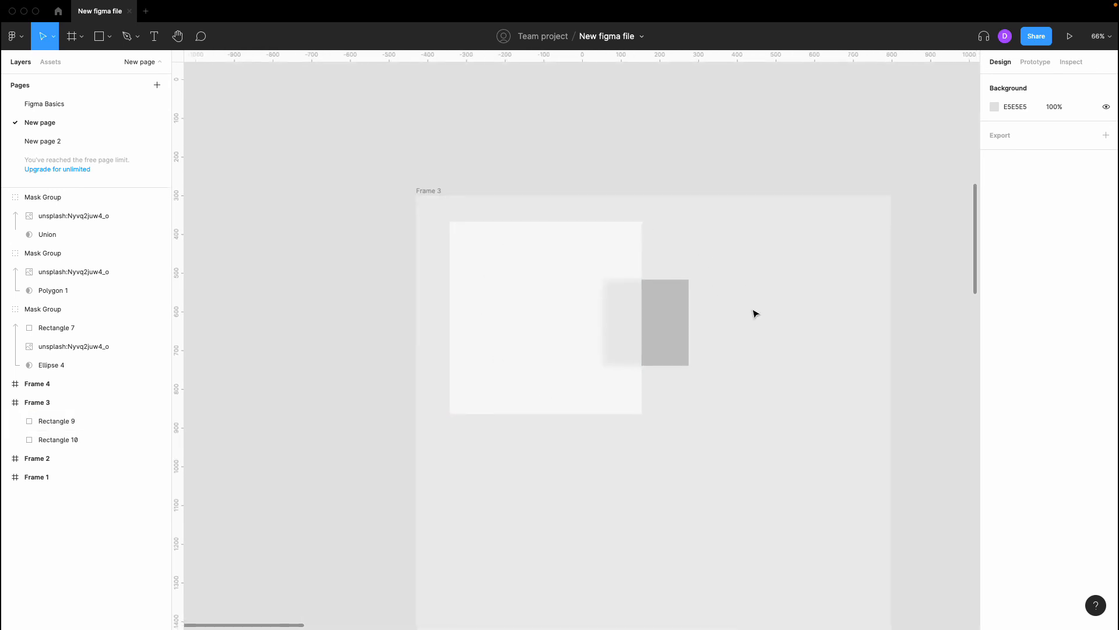
left_click(636, 282)
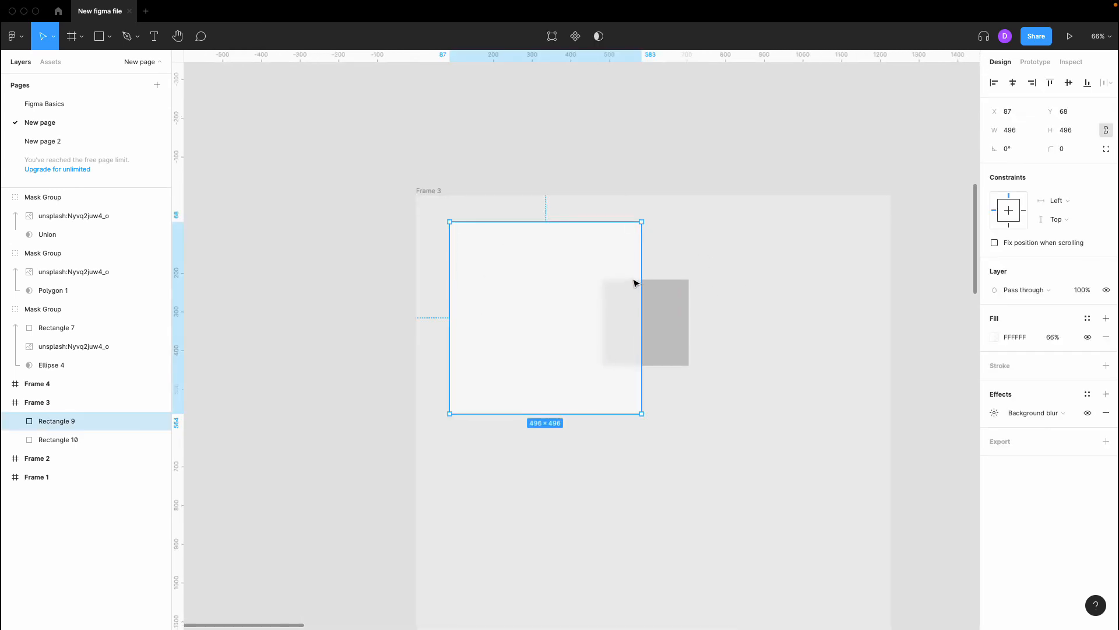
left_click(800, 384)
scroll(582, 284, "down", 3)
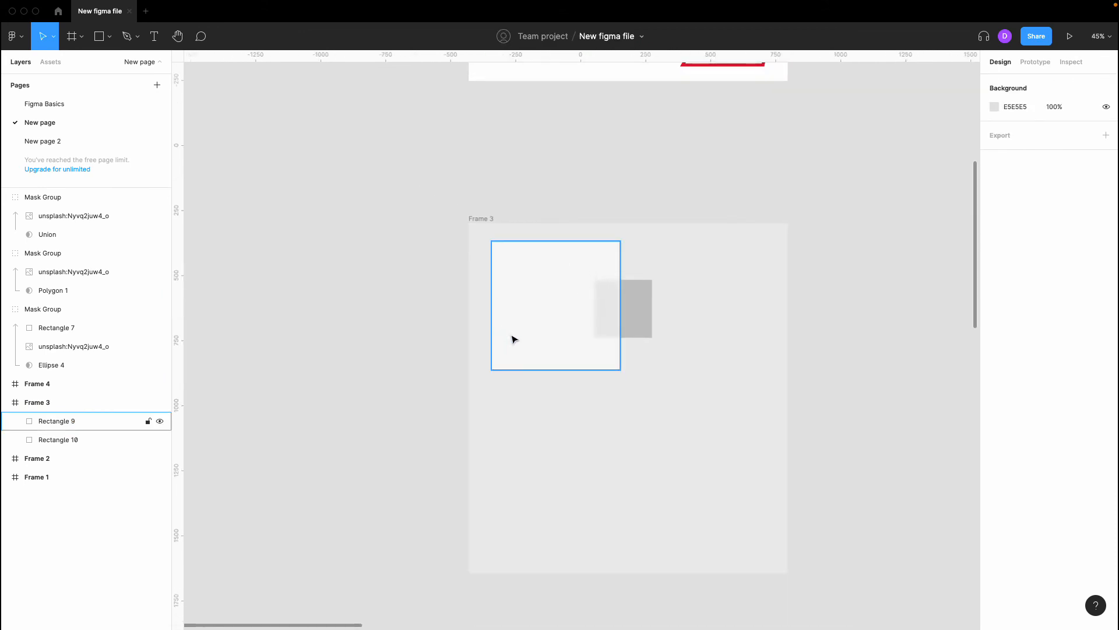
scroll(668, 251, "up", 2)
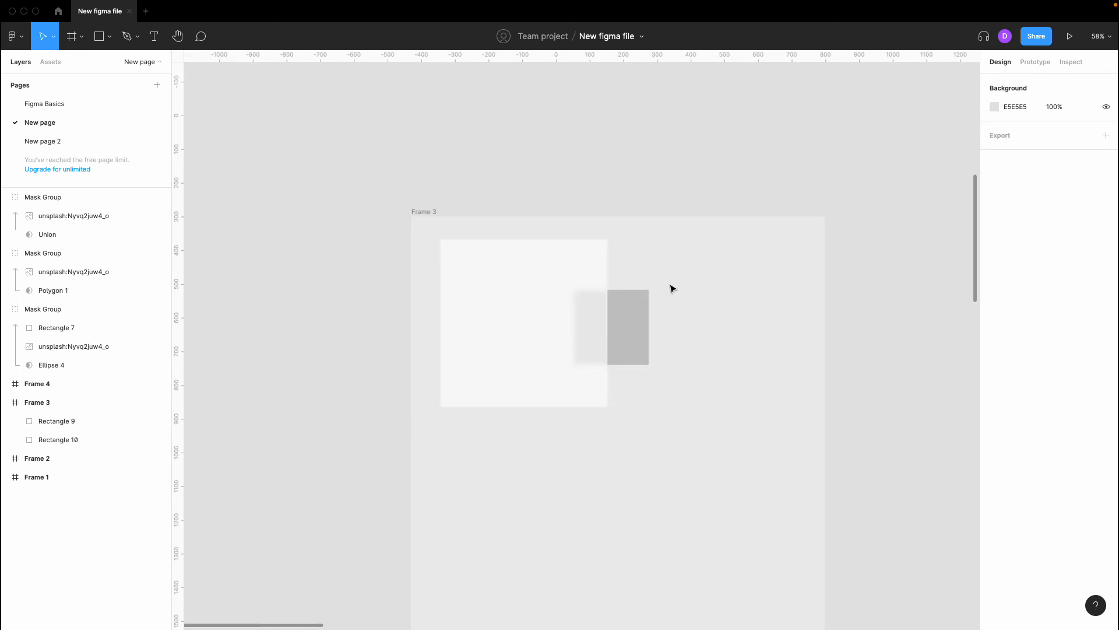
scroll(689, 290, "down", 2)
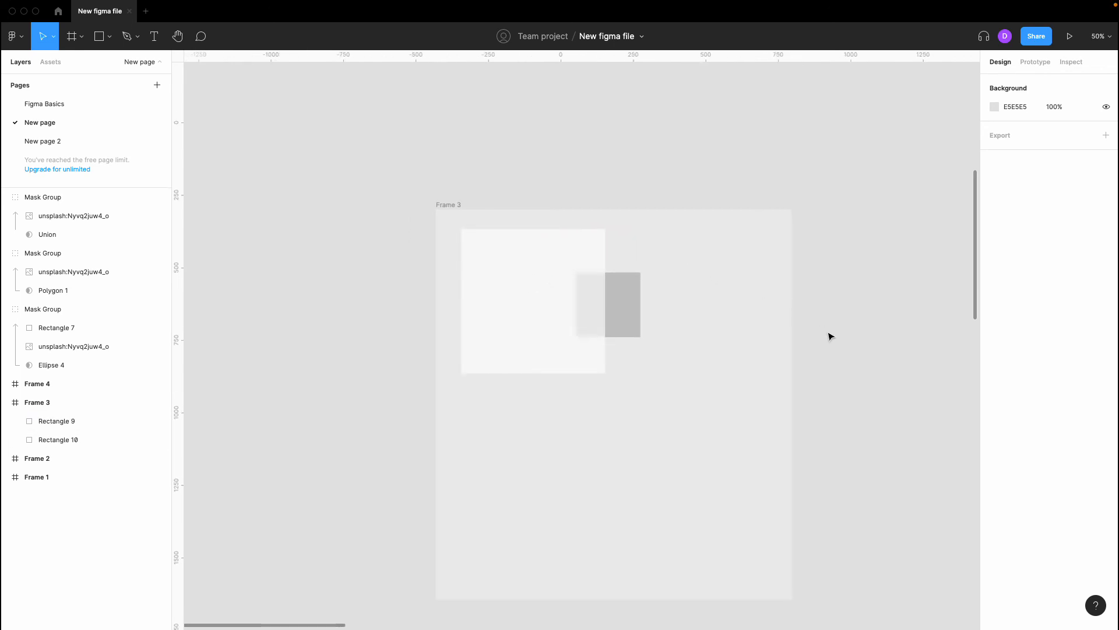